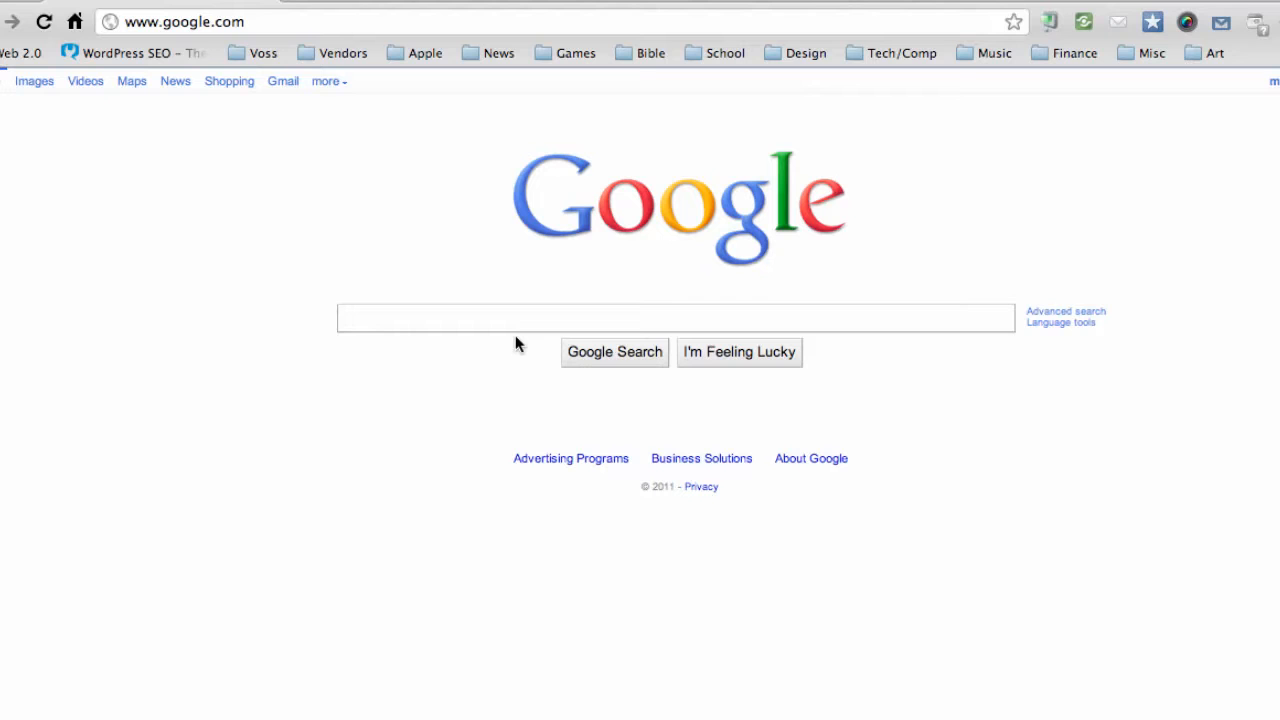
Search Google for "eclipse download" and open the Eclipse Downloads result
type("ecli")
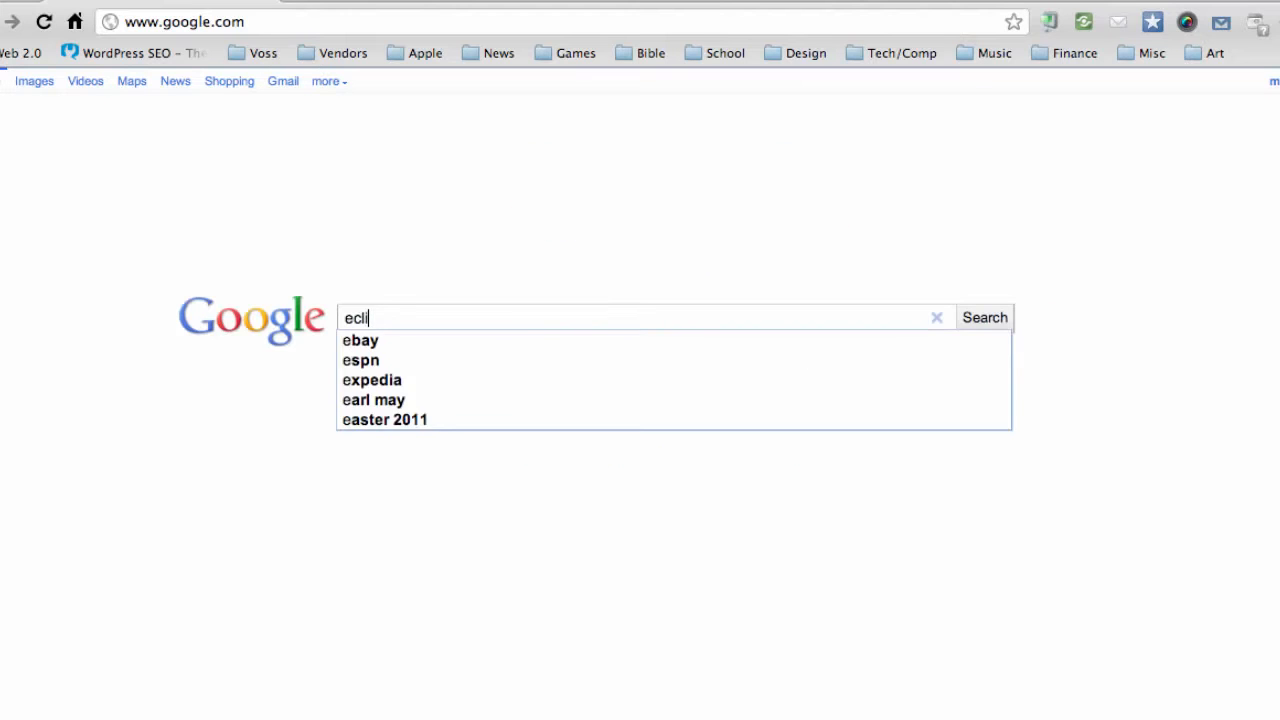
type("s")
key("BackSpace")
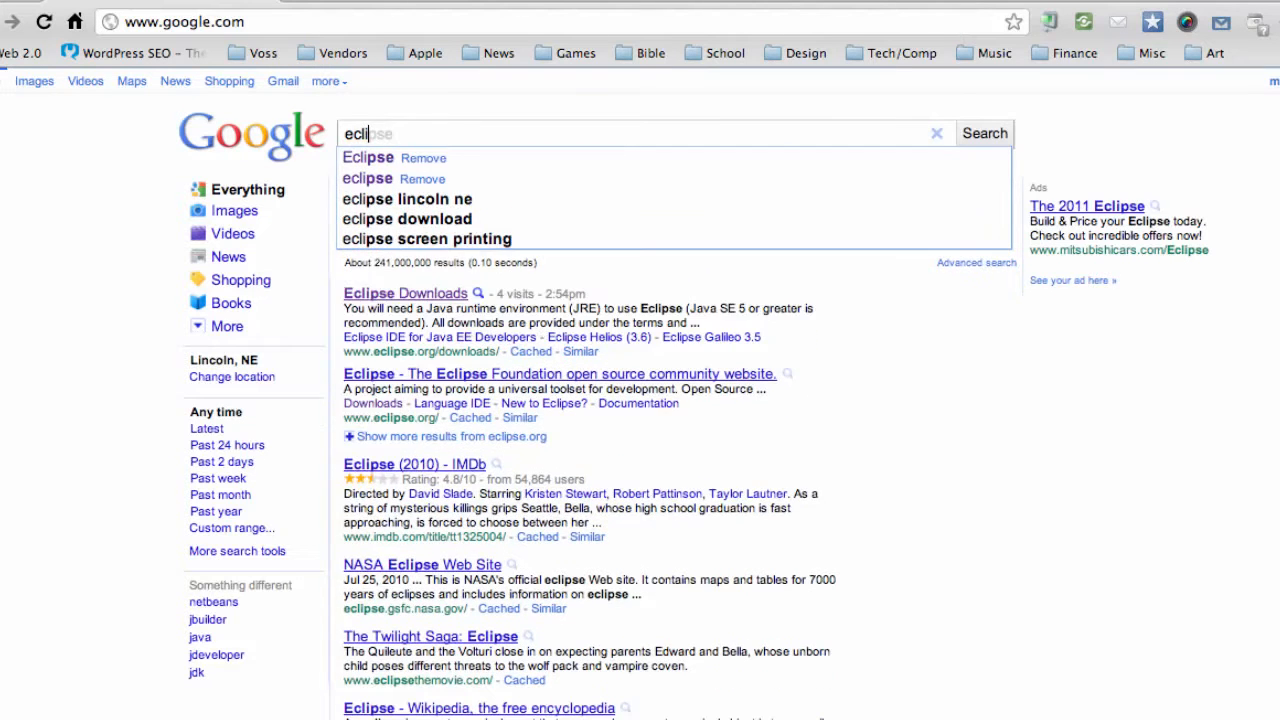
type("pse down")
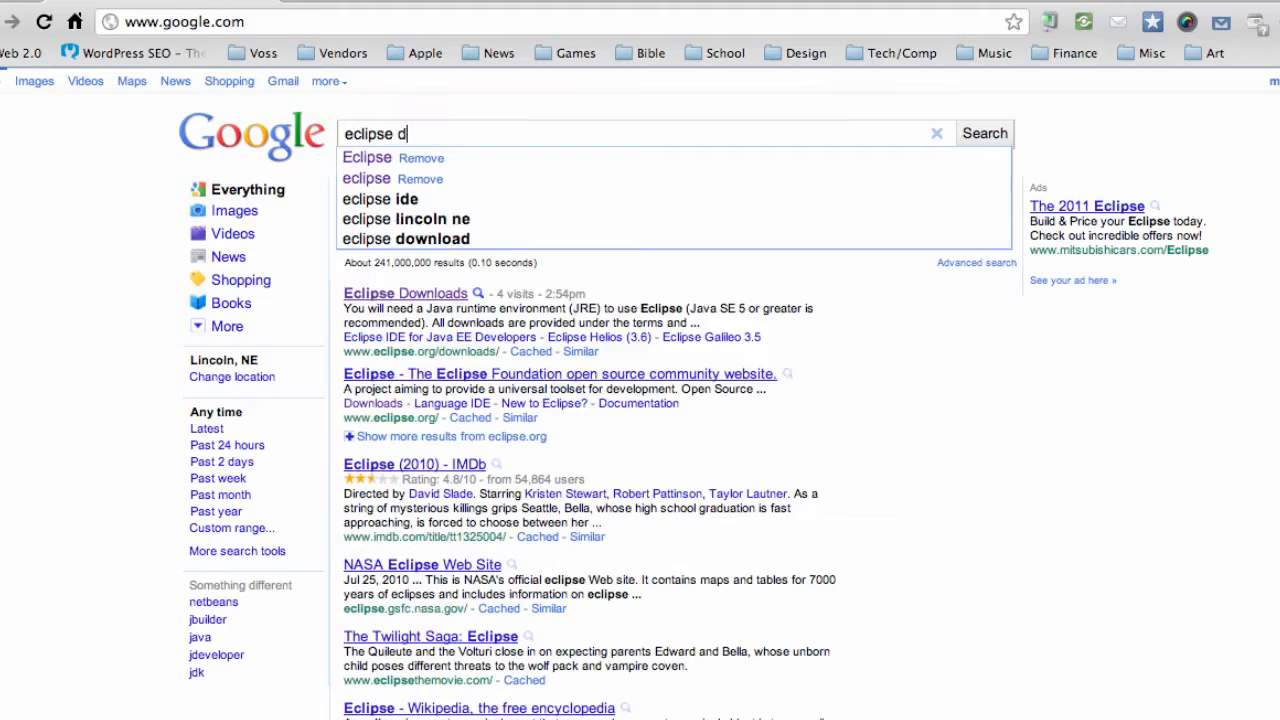
type("load")
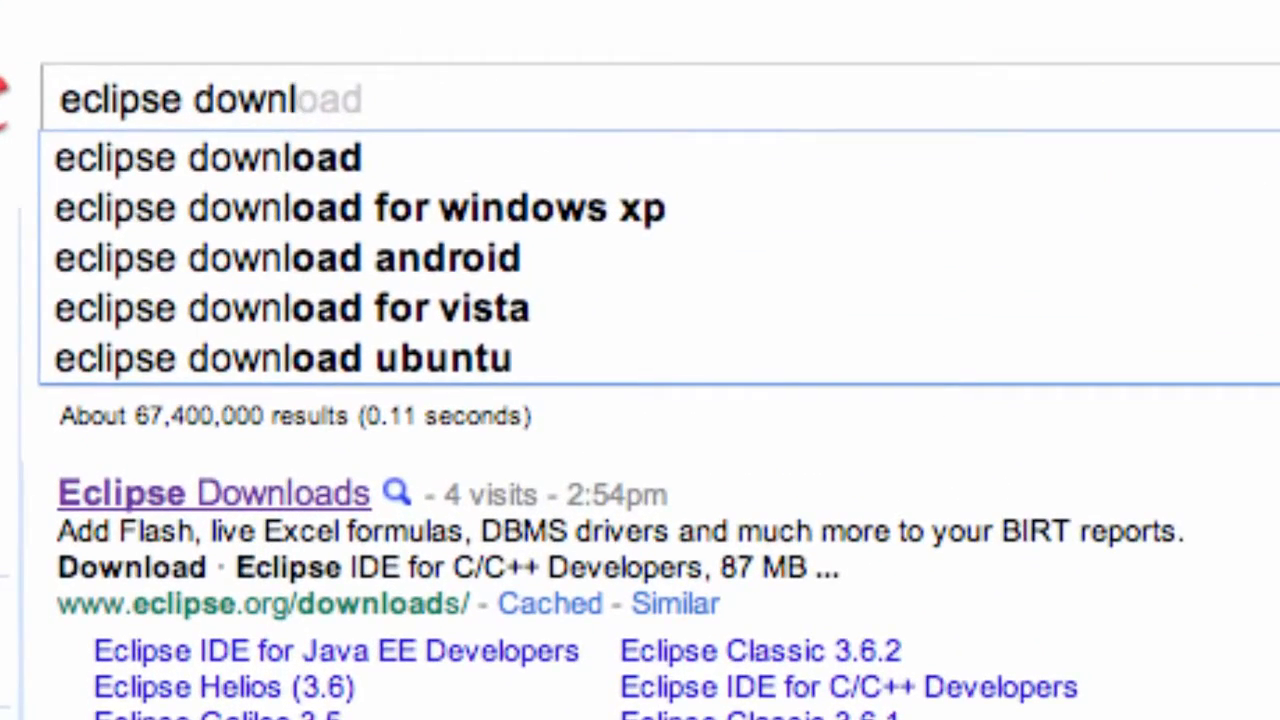
key("Return")
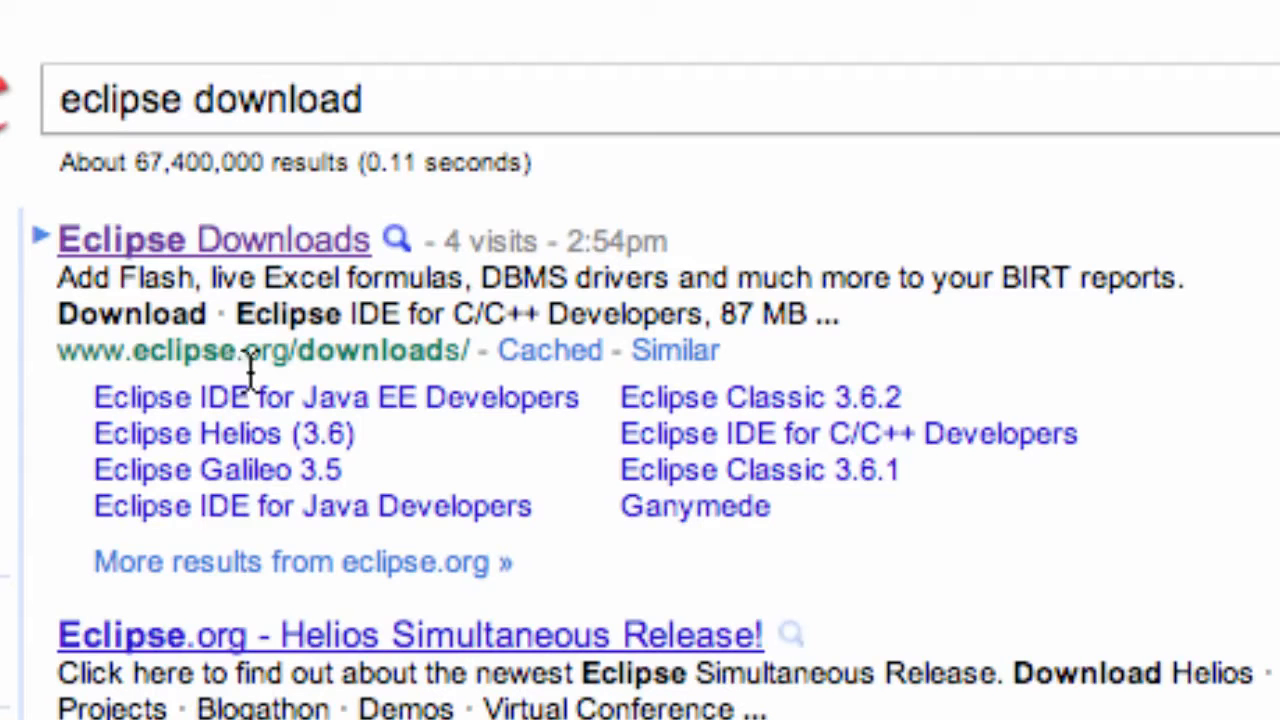
left_click(206, 250)
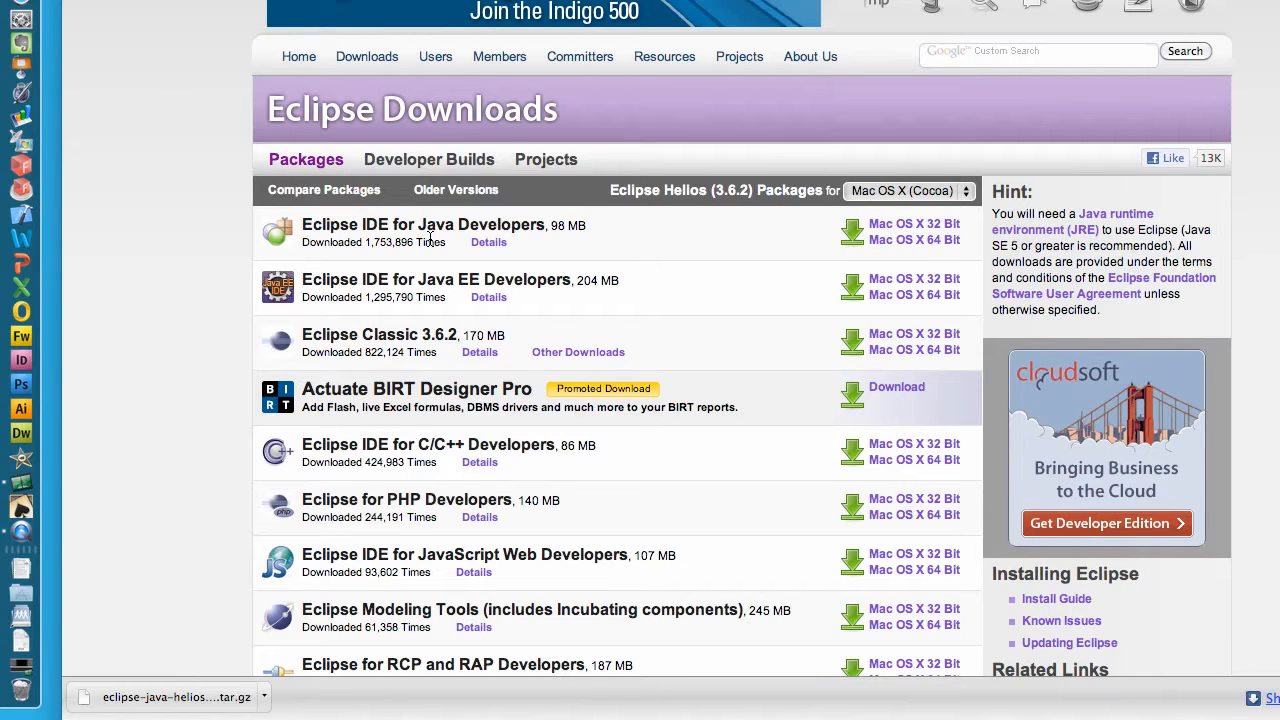
Choose the Mac OS X 32 Bit download of Eclipse IDE for Java Developers and look through its download mirrors
scroll(640, 360, "down", 1)
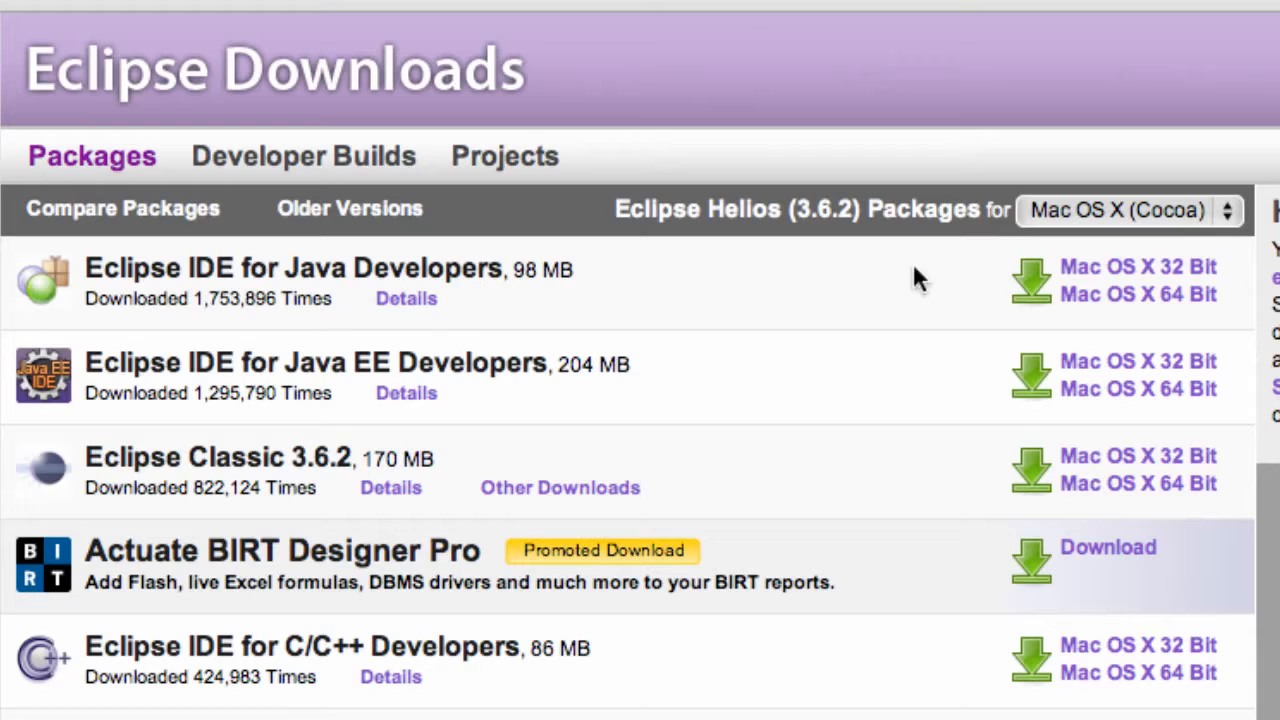
left_click(1214, 216)
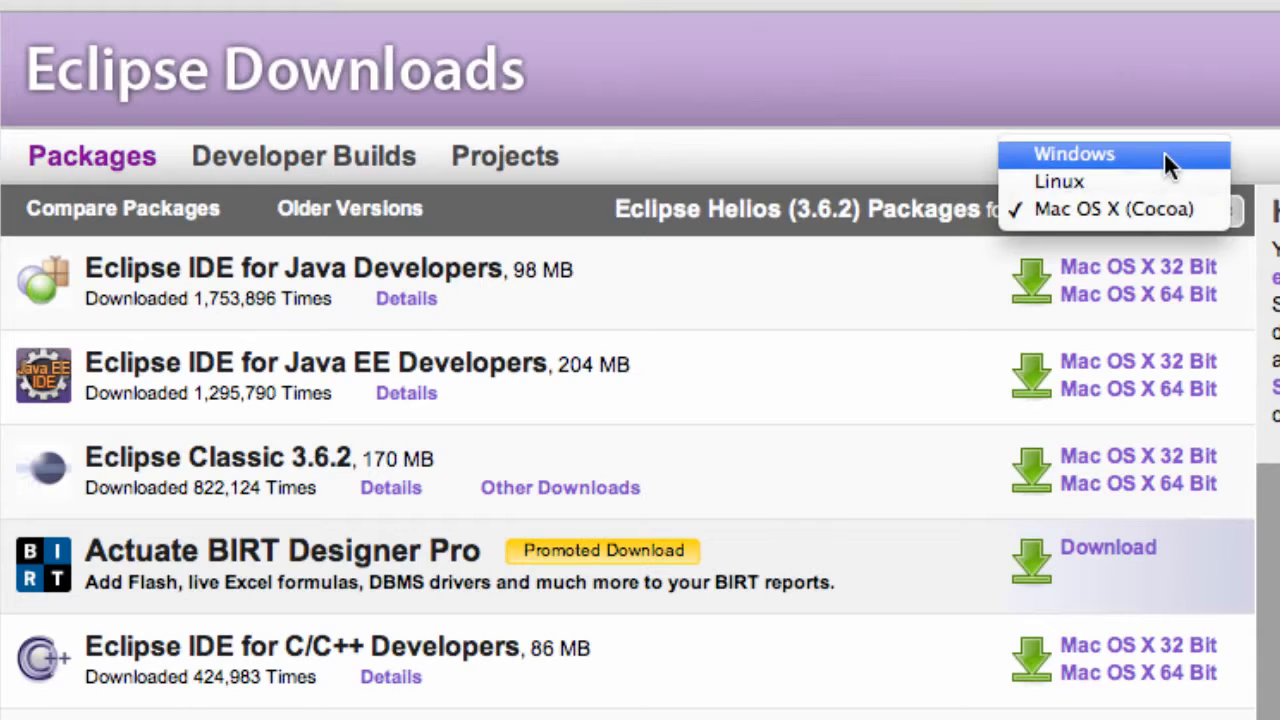
left_click(1100, 201)
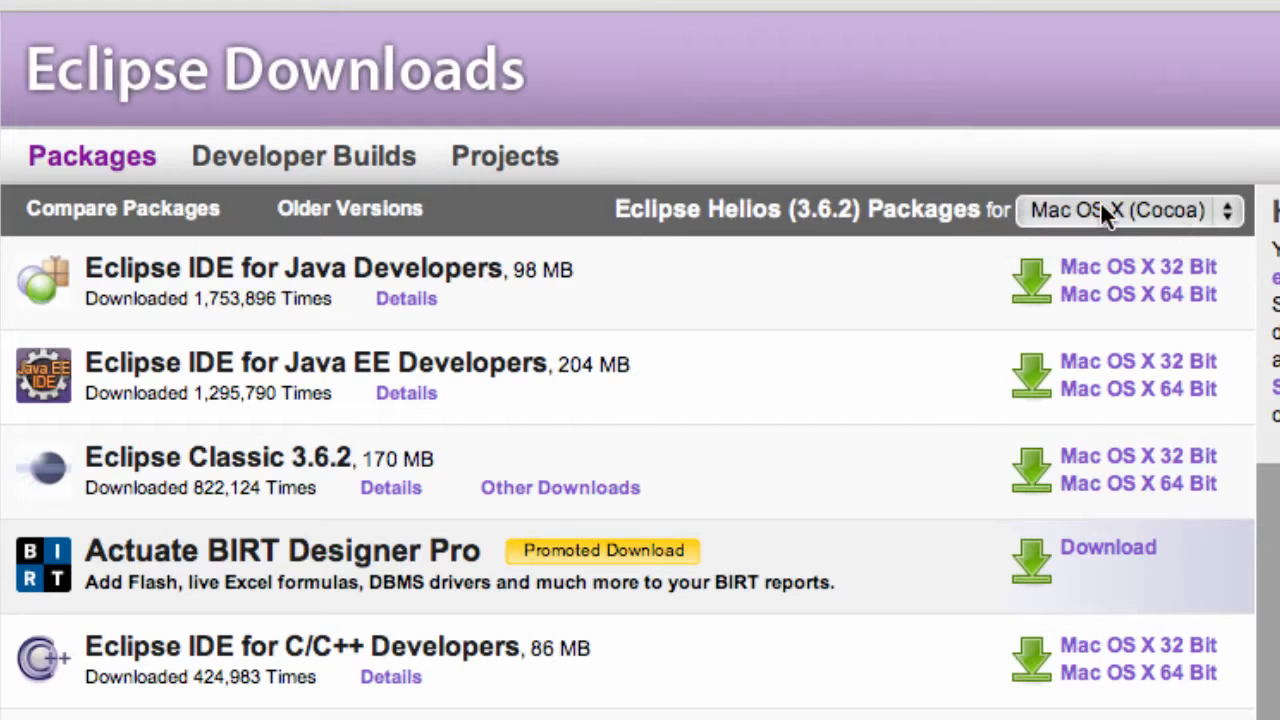
left_click(1155, 270)
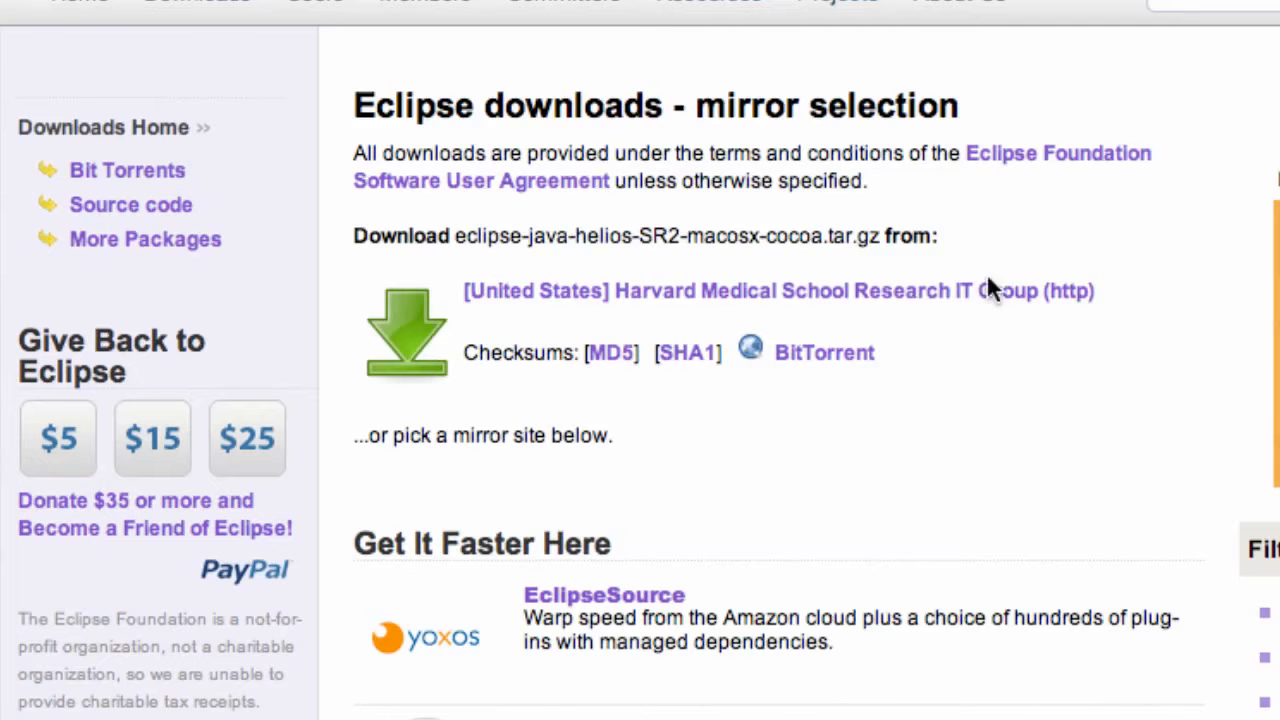
scroll(892, 470, "down", 10)
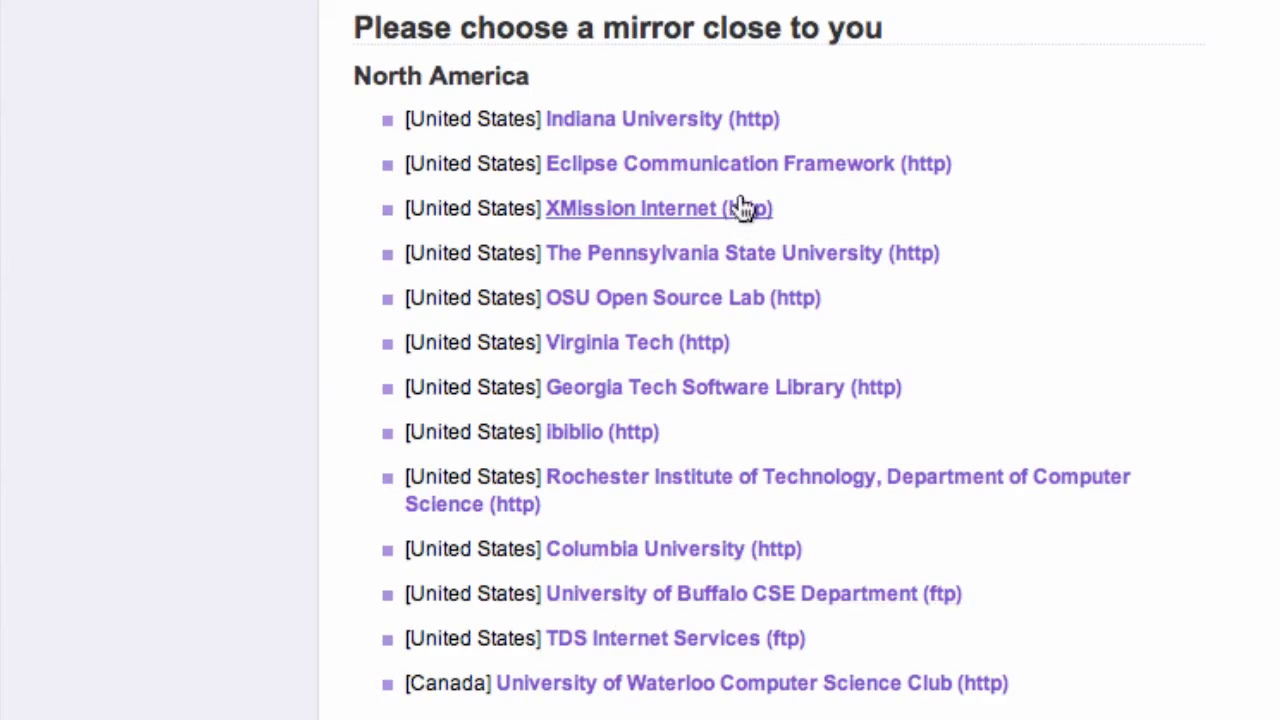
scroll(658, 405, "up", 10)
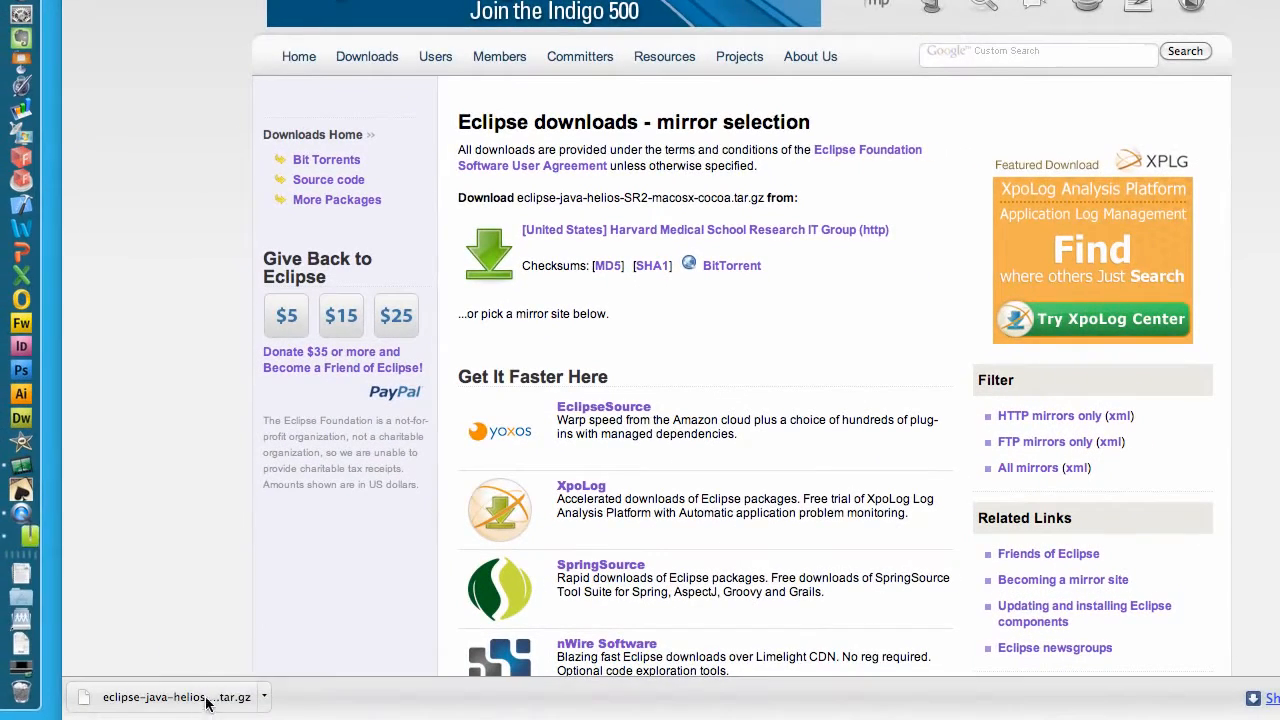
Extract the downloaded Eclipse archive and move the eclipse folder from Downloads to Macintosh HD
left_click(207, 704)
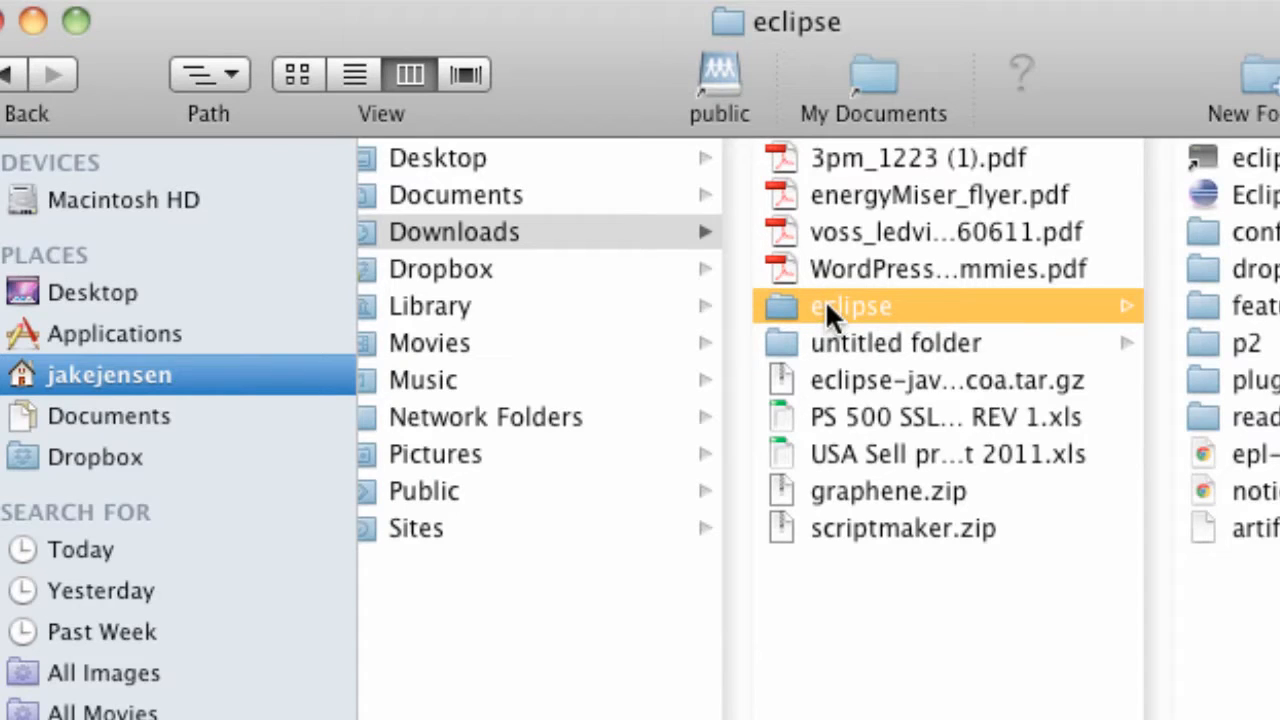
left_click_drag(825, 299, 173, 196)
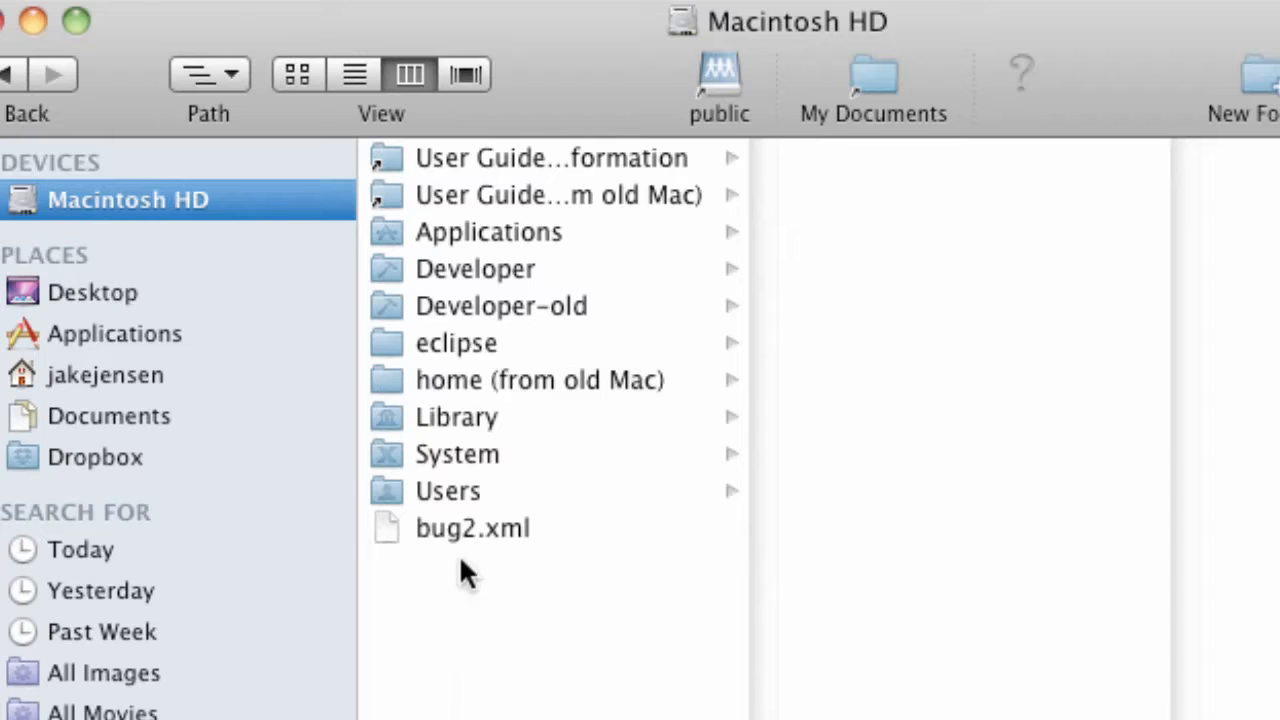
Launch the Eclipse application from the eclipse folder on Macintosh HD and allow it to open
left_click(456, 343)
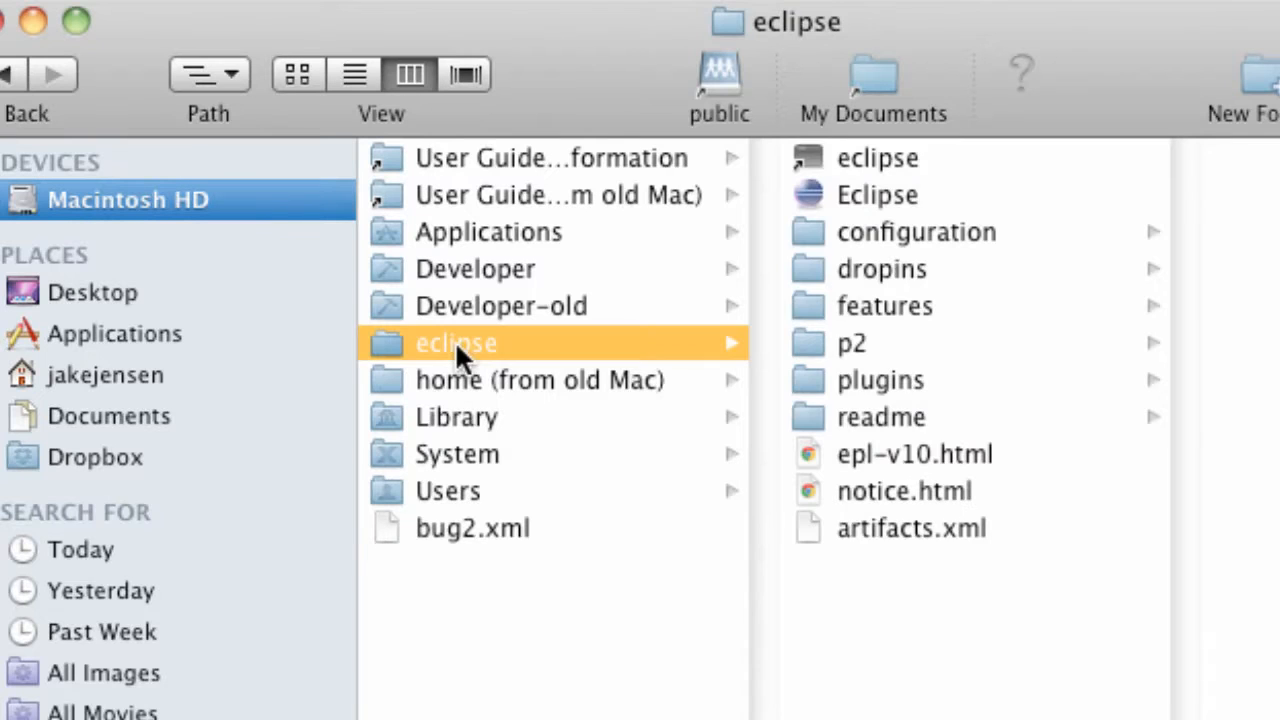
double_click(845, 194)
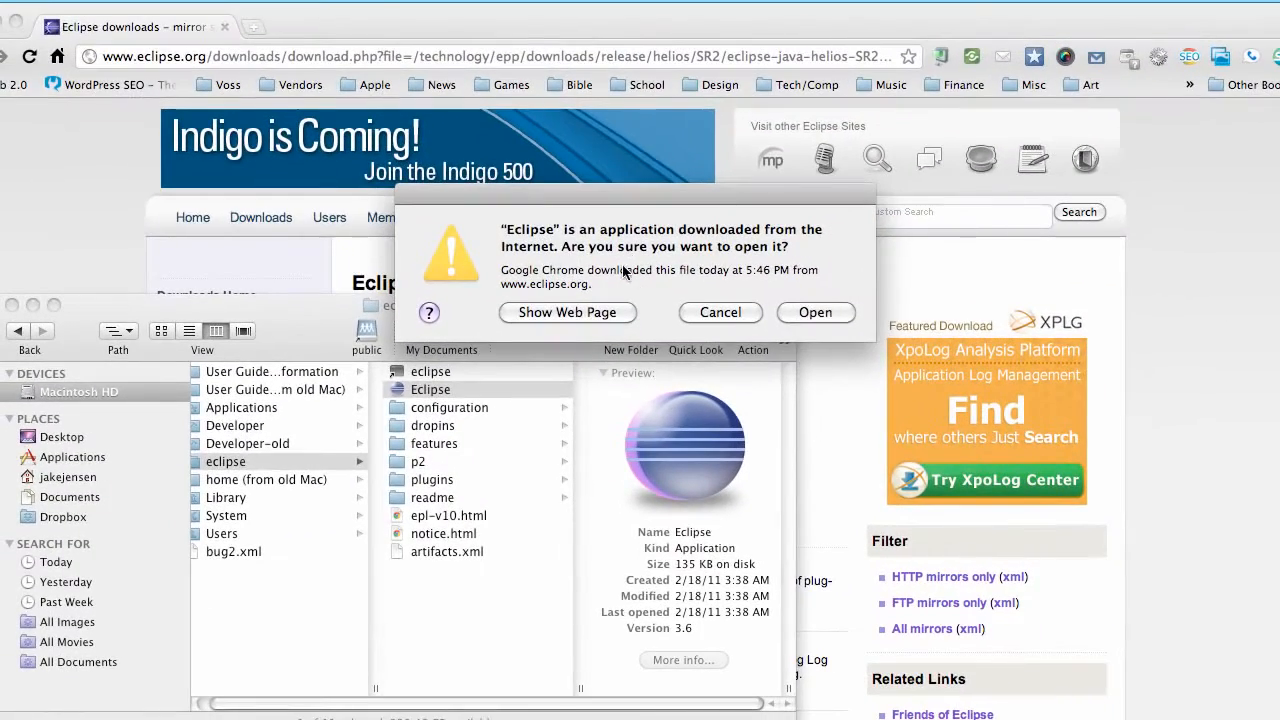
left_click(805, 313)
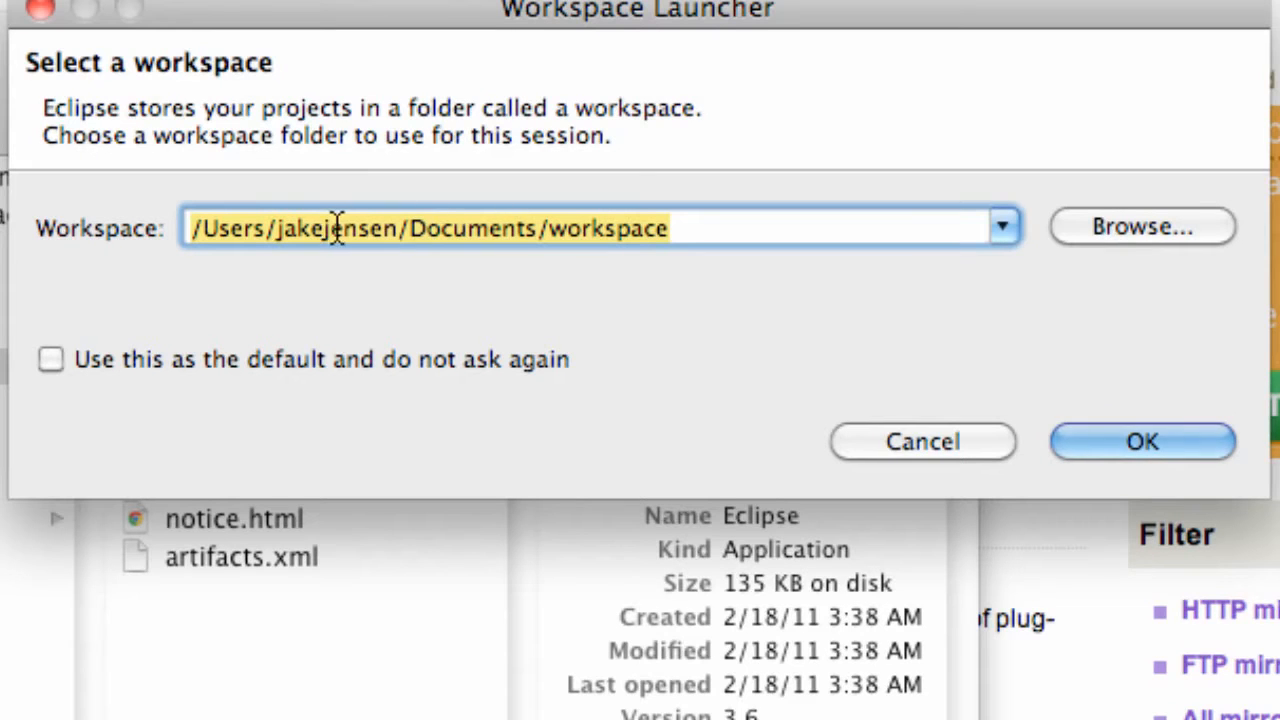
Create a folder named thenewboston in Documents and start Eclipse with it as the workspace
left_click(1129, 222)
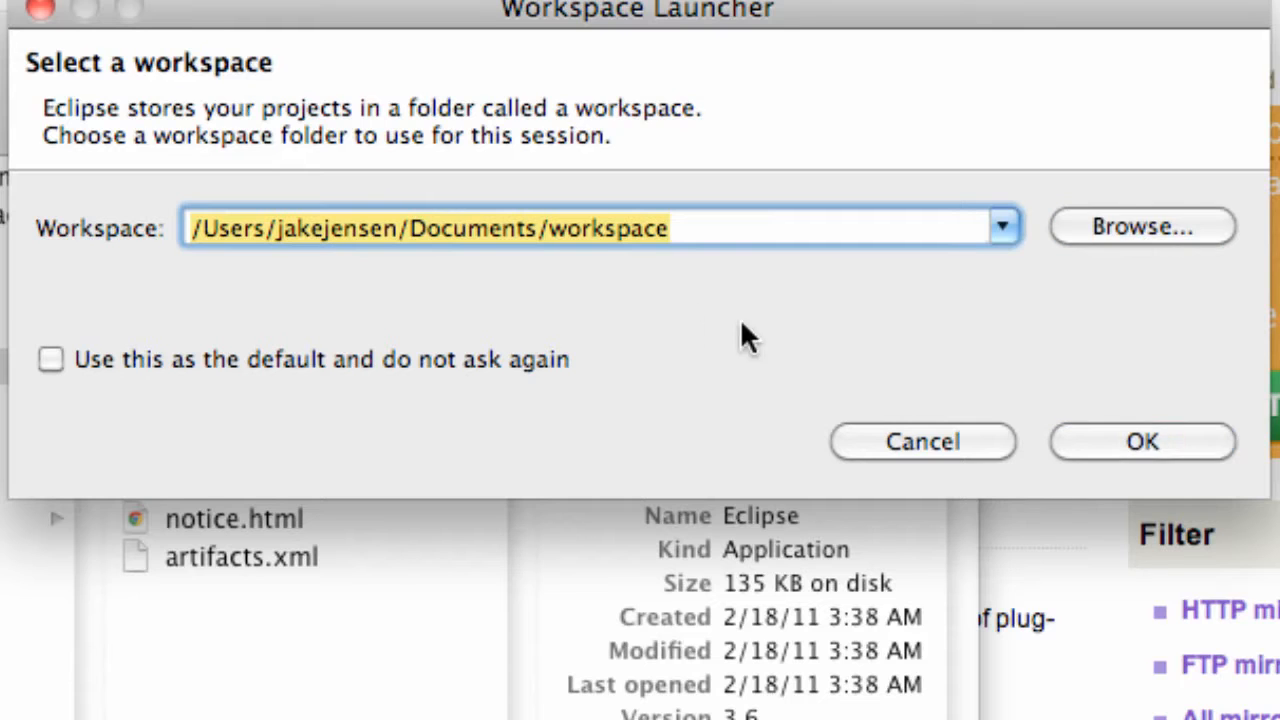
left_click(1119, 233)
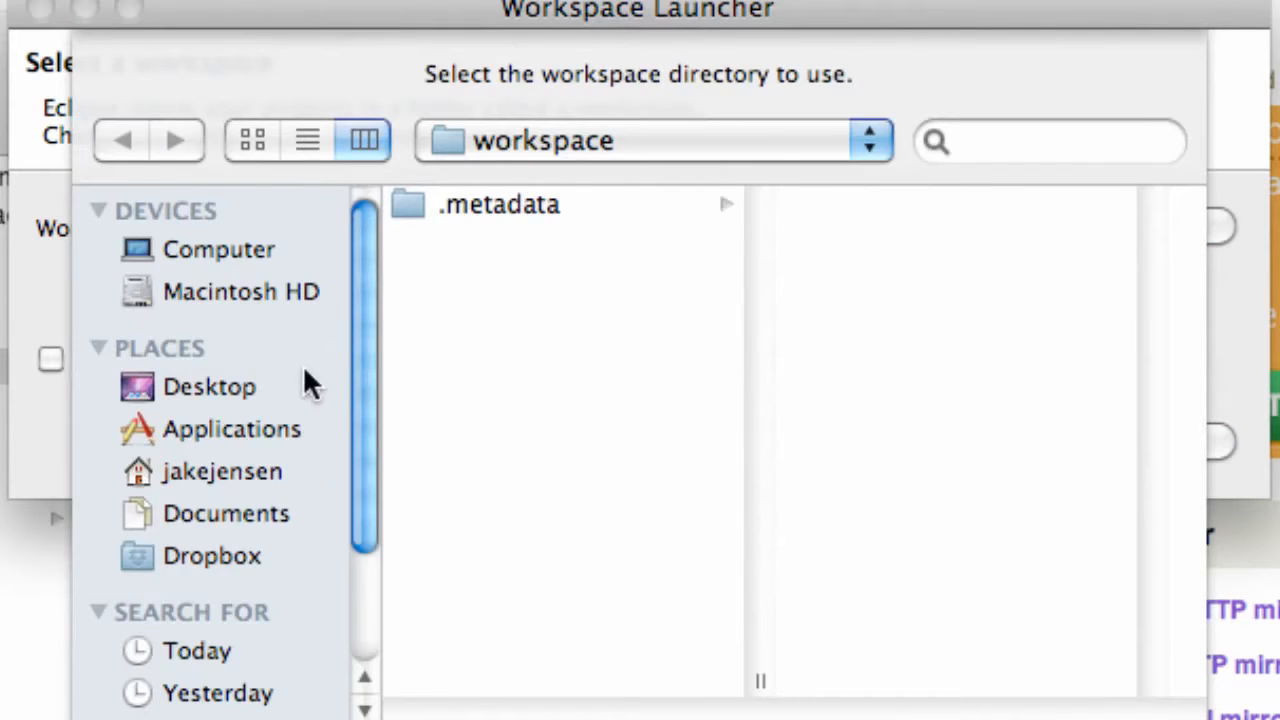
left_click(238, 512)
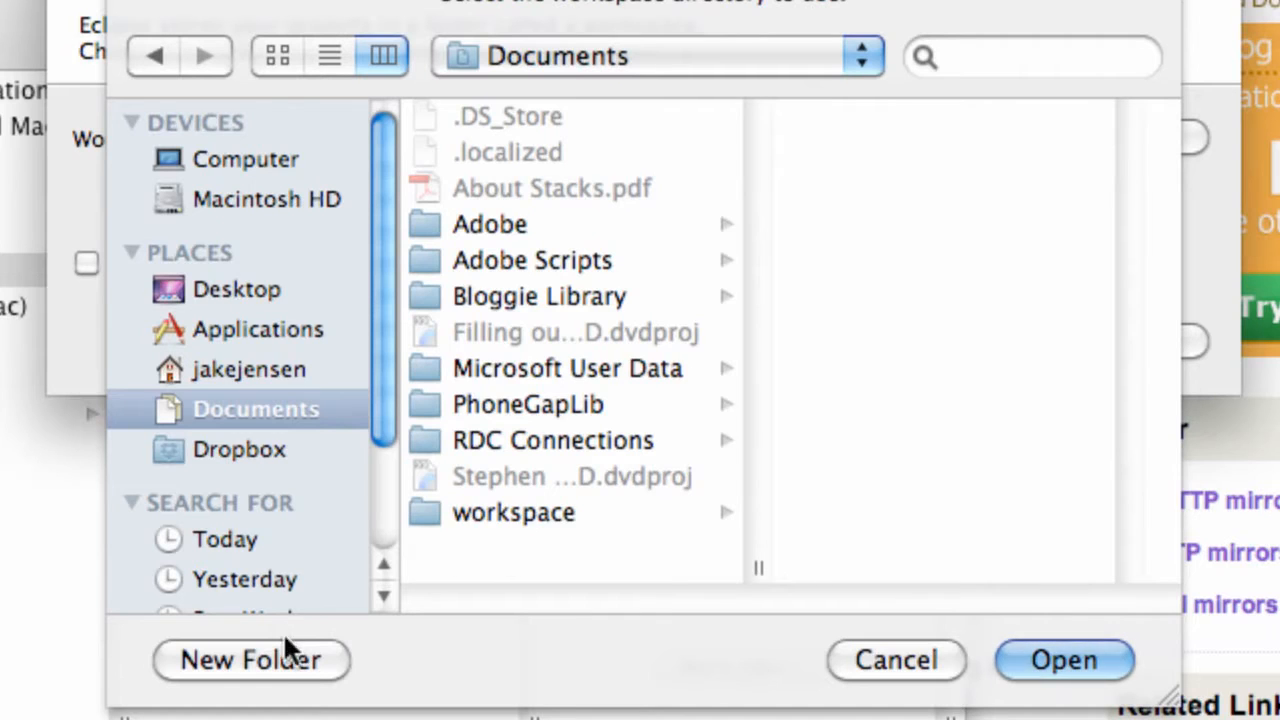
left_click(278, 660)
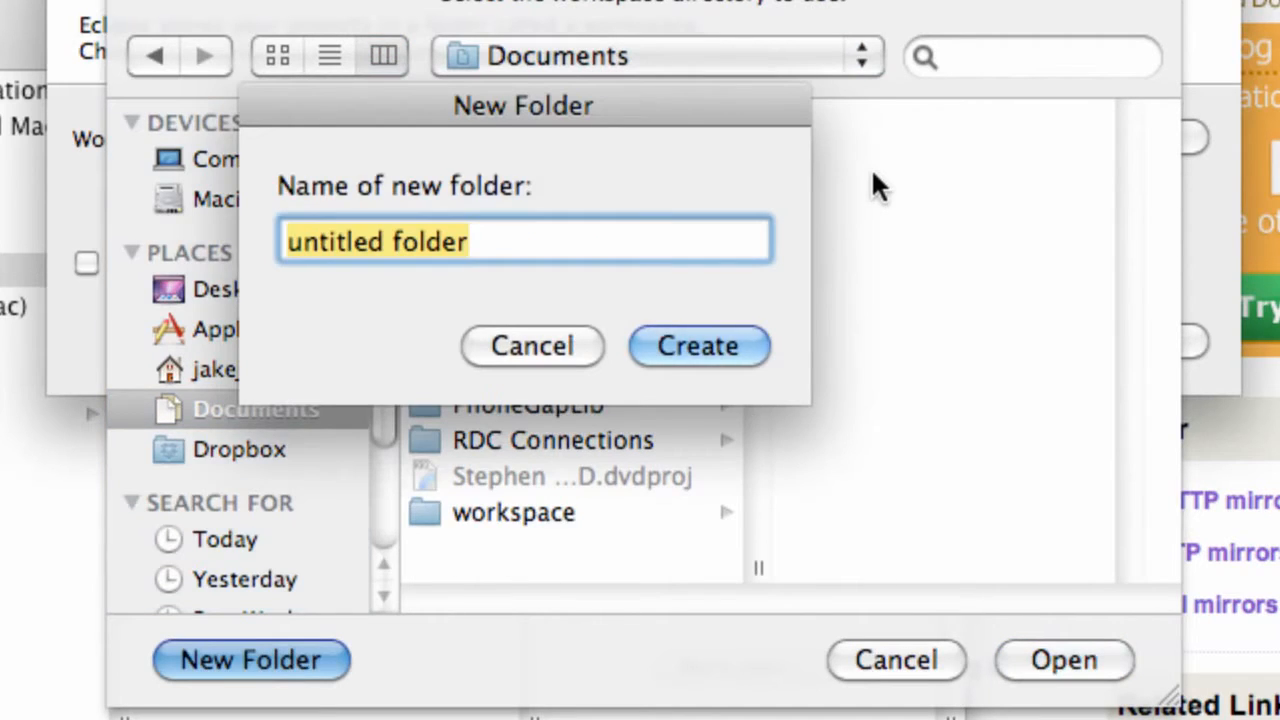
type("thenewboston")
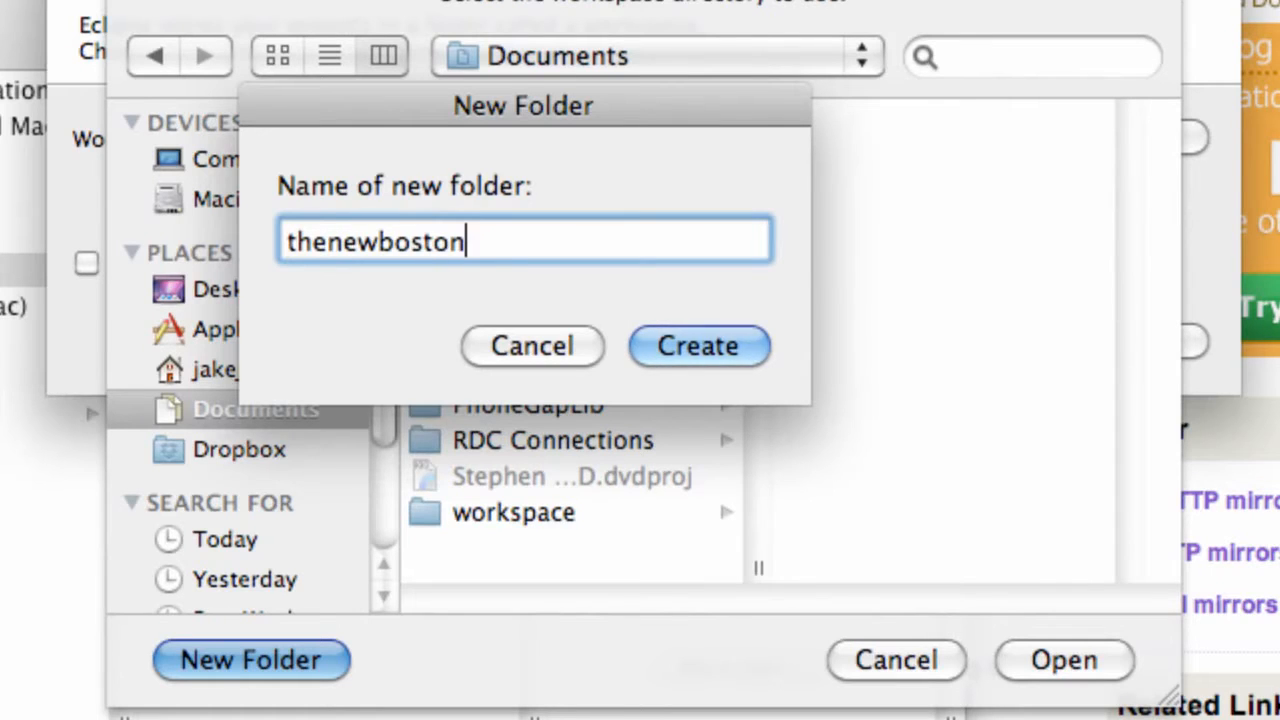
left_click(688, 352)
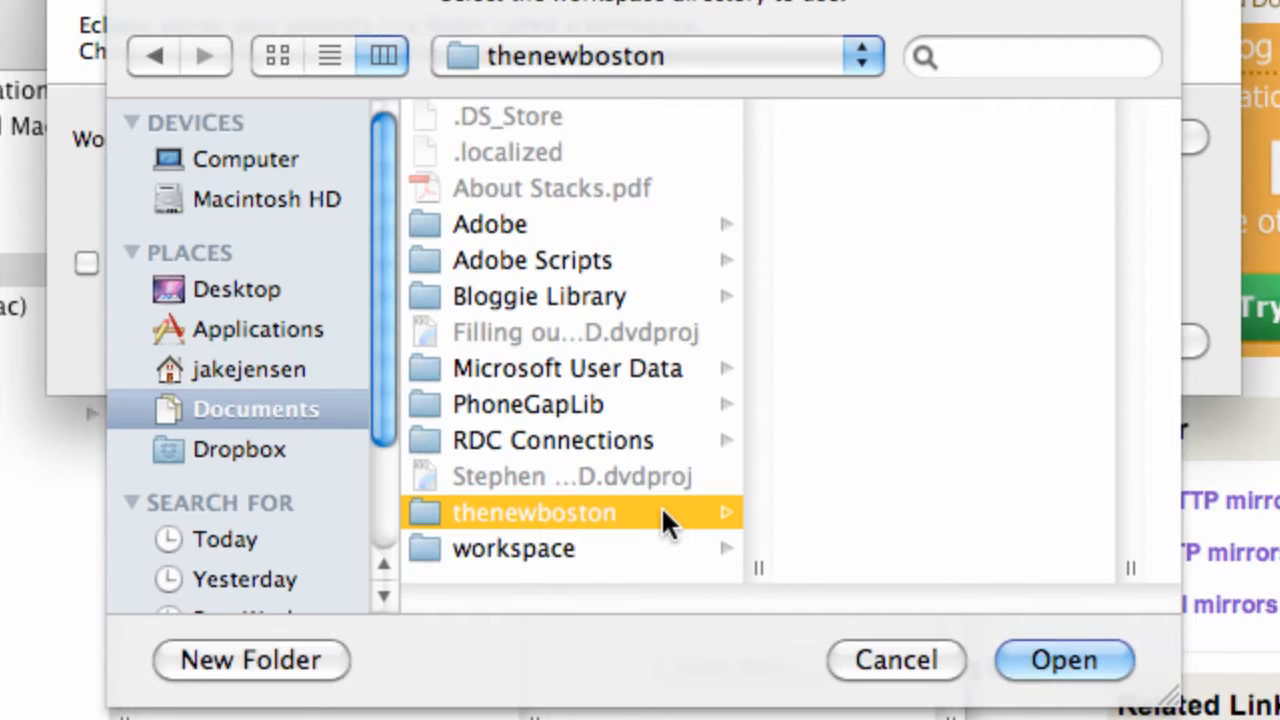
left_click(1023, 657)
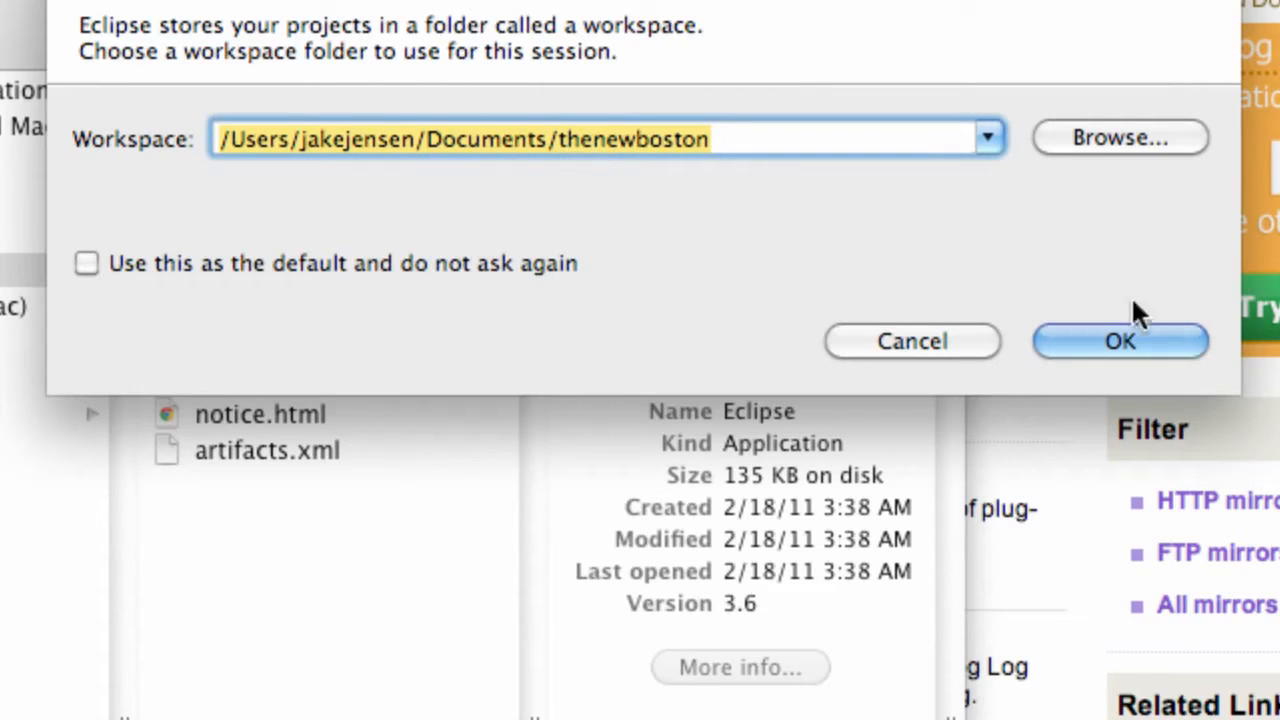
left_click(1113, 330)
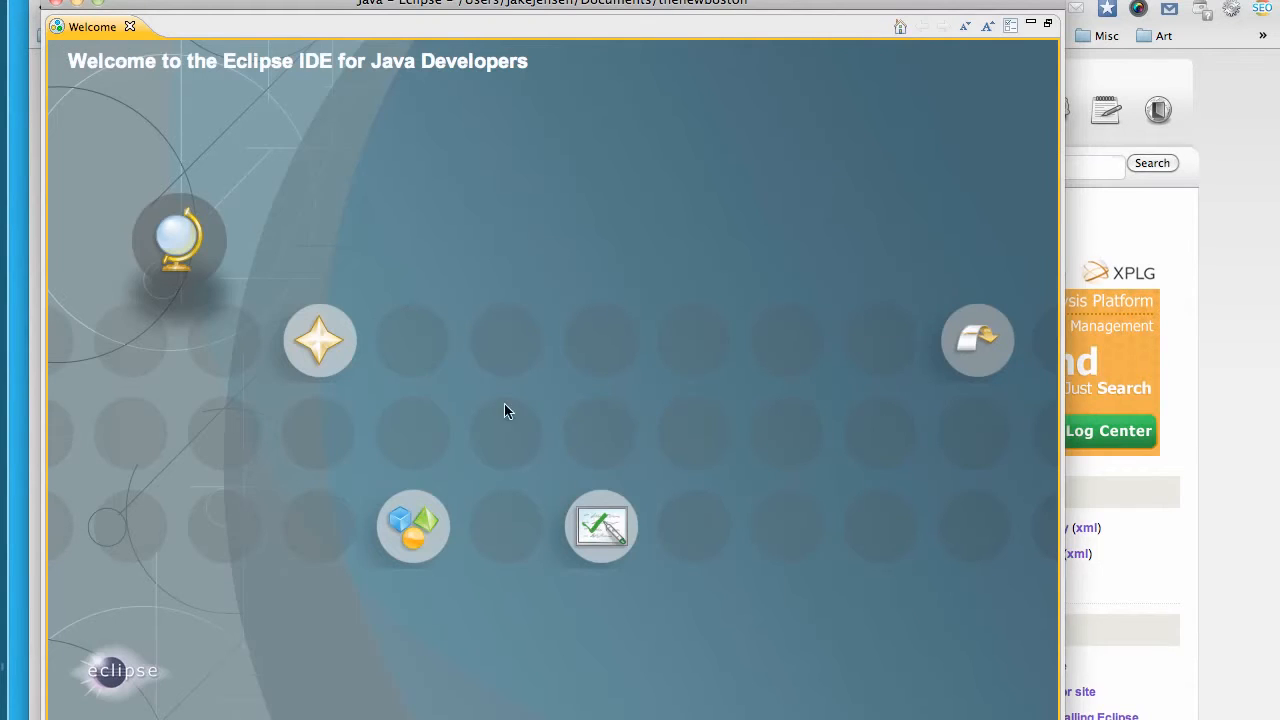
Close the Welcome page and reposition the Eclipse window so its title bar is fully visible
left_click(130, 27)
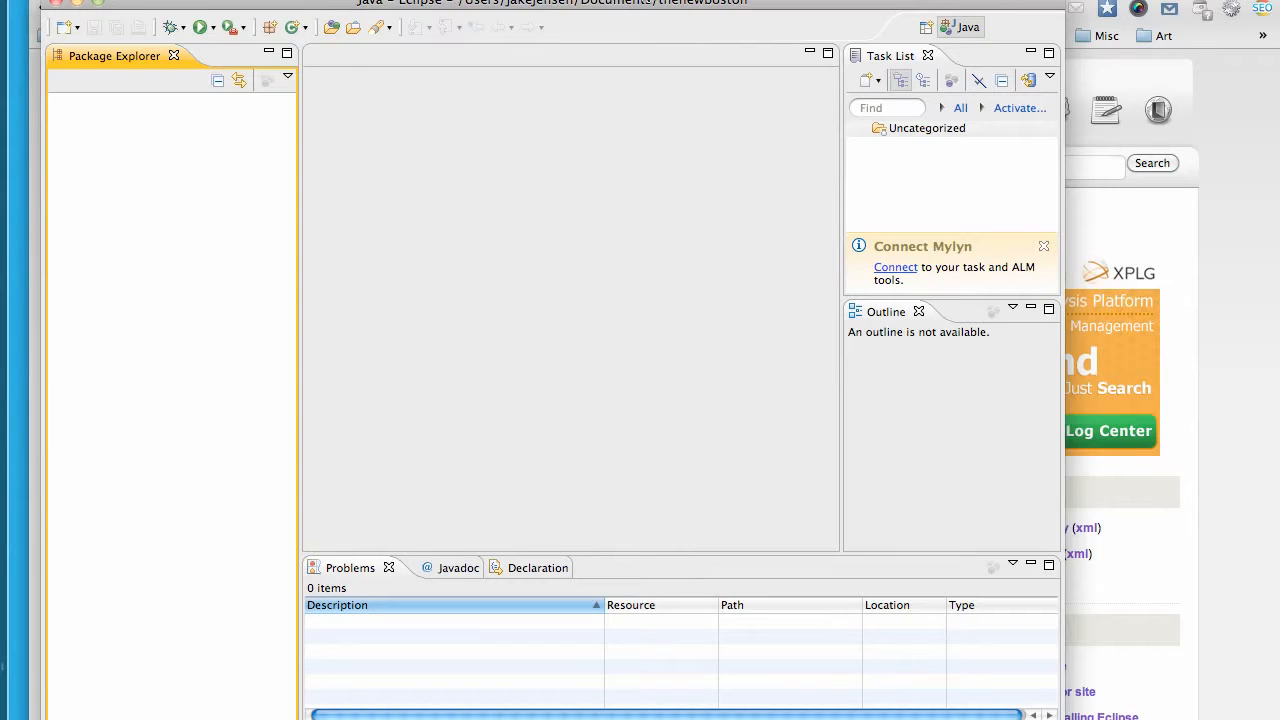
left_click_drag(645, 4, 605, 6)
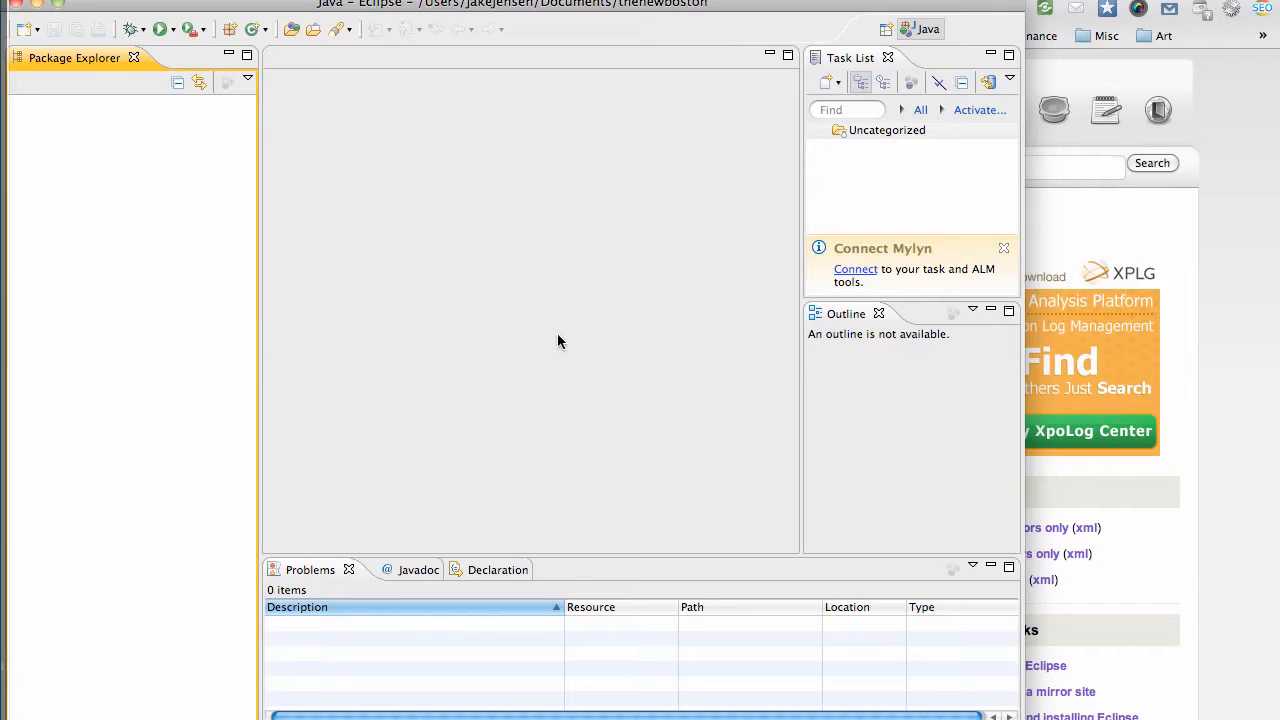
left_click_drag(503, 1, 512, 29)
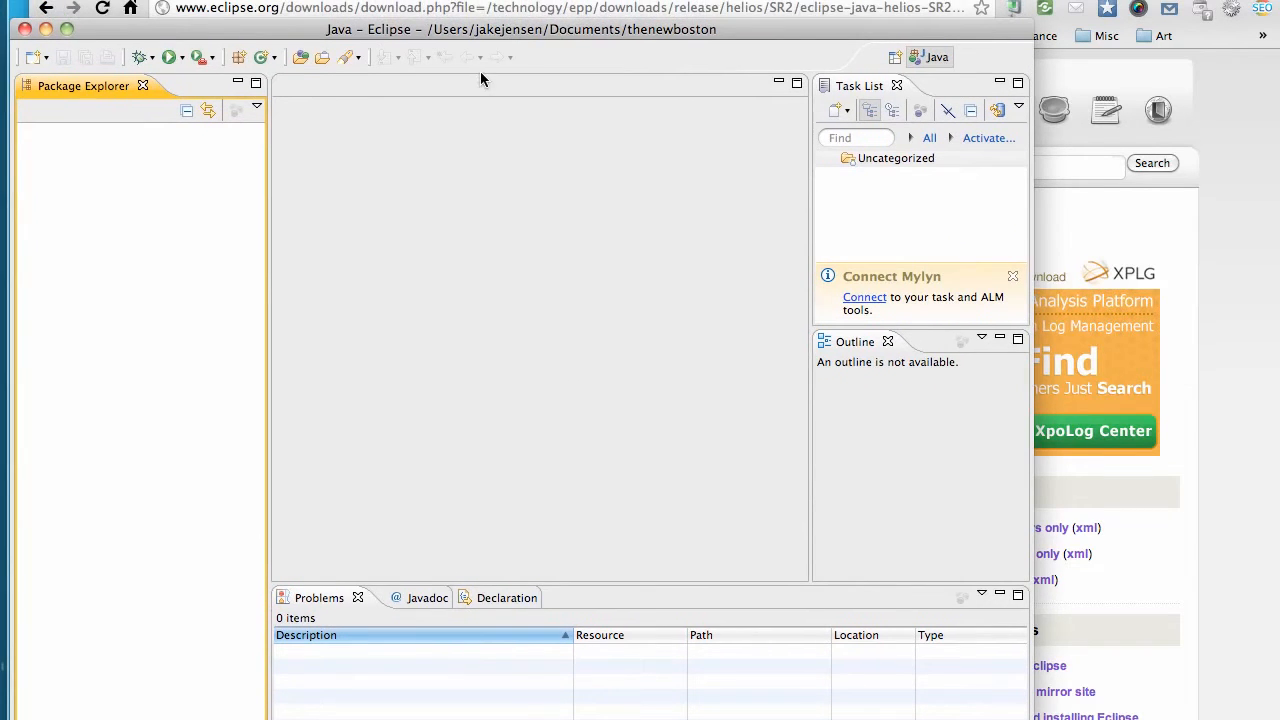
Switch to Chrome, search for "android adt" in a new tab and open the ADT Plugin for Eclipse result
left_click(348, 1)
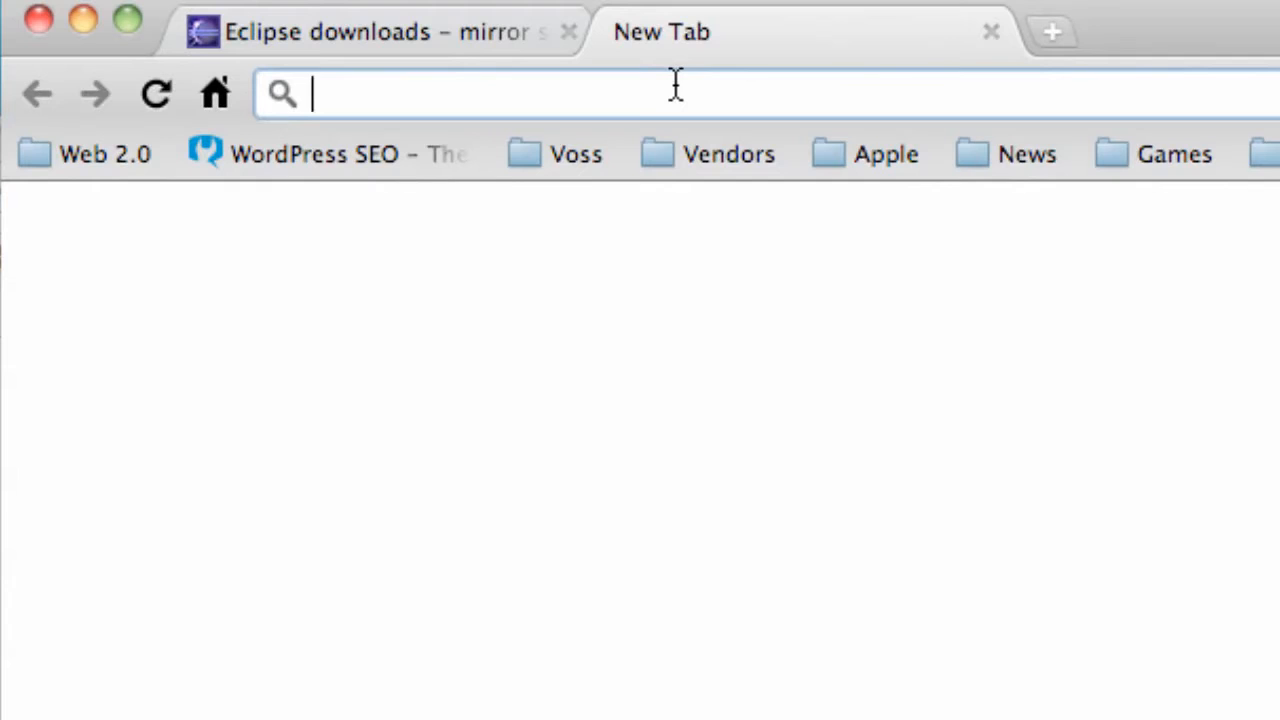
type("android adt")
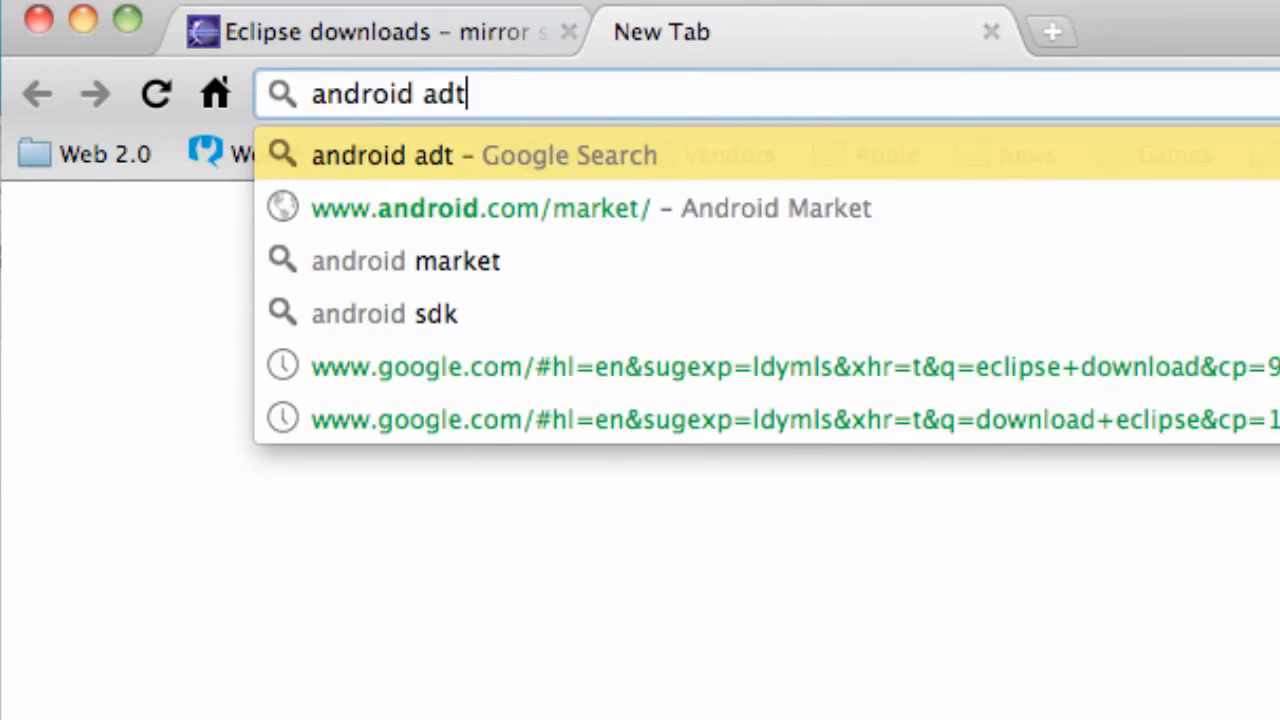
key("Return")
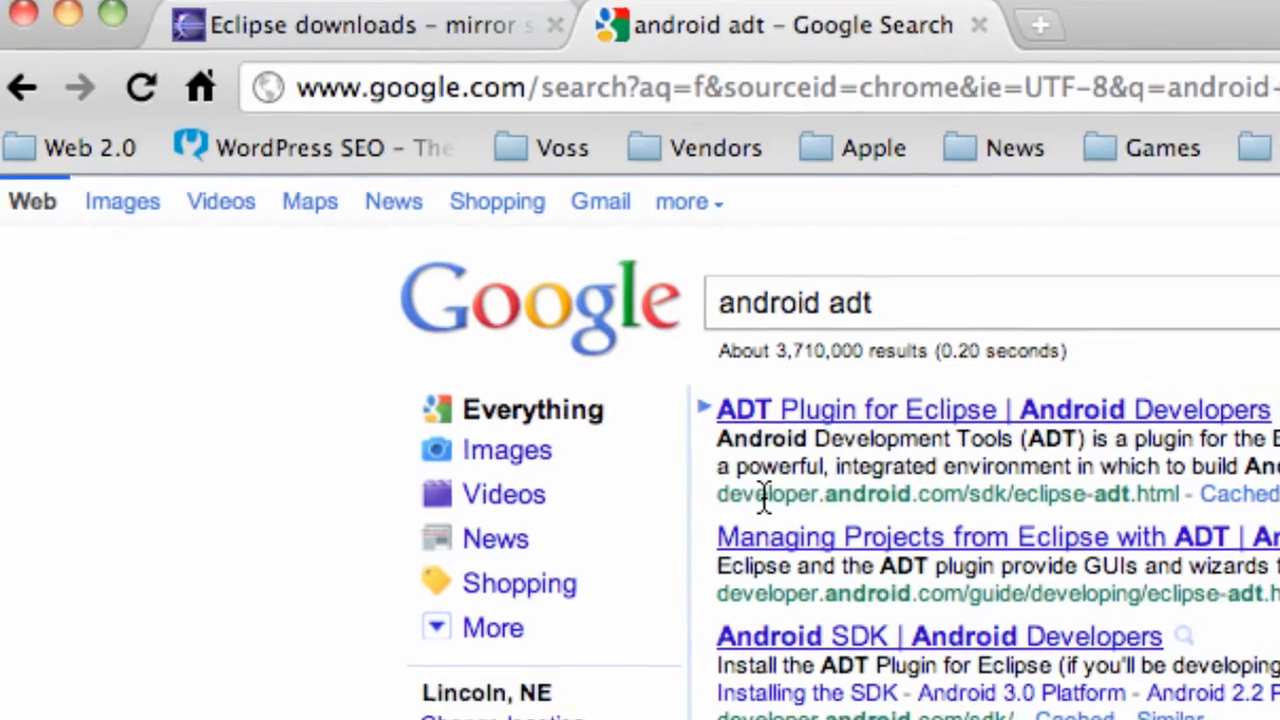
left_click_drag(741, 496, 952, 507)
left_click_drag(347, 252, 354, 249)
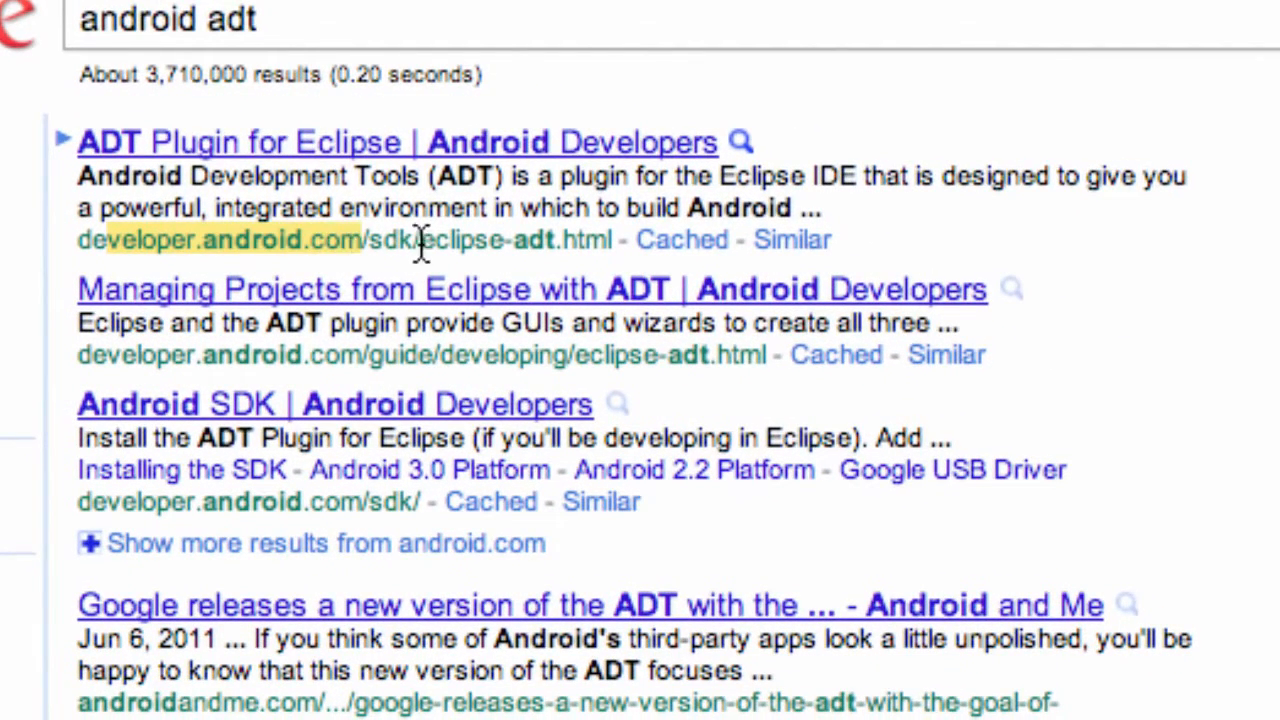
left_click(366, 148)
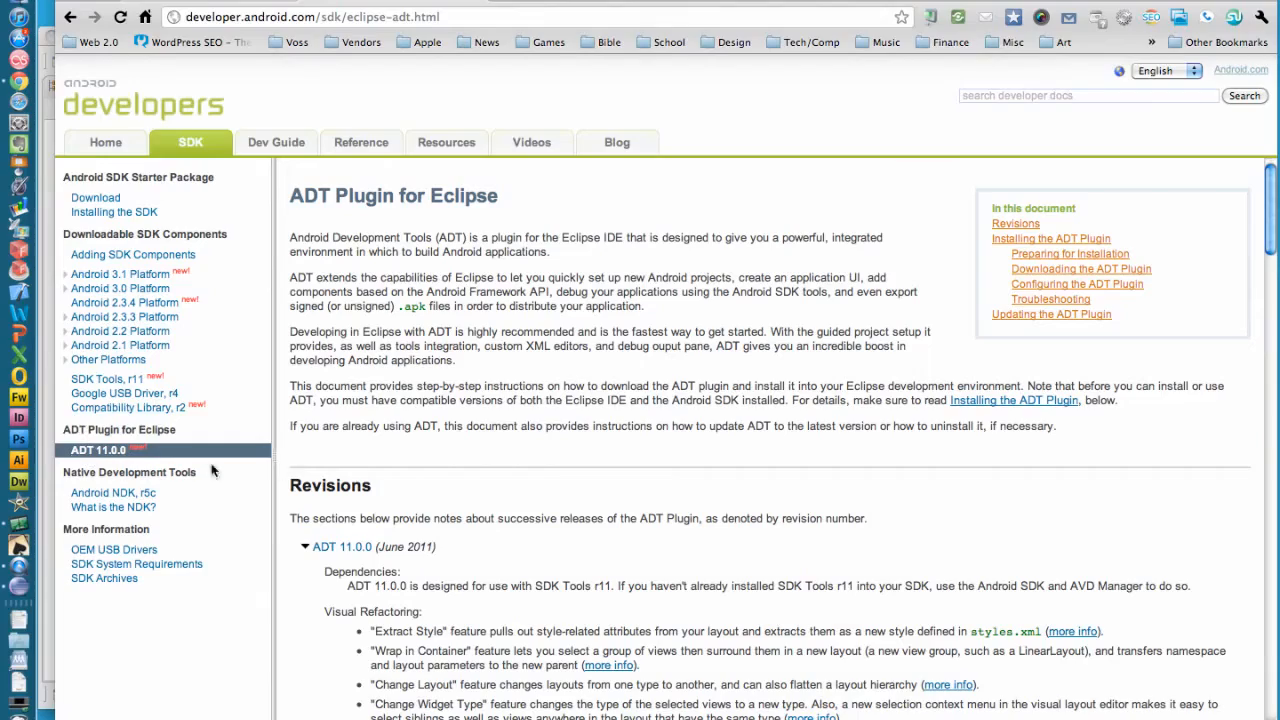
scroll(530, 344, "down", 5)
scroll(530, 344, "down", 10)
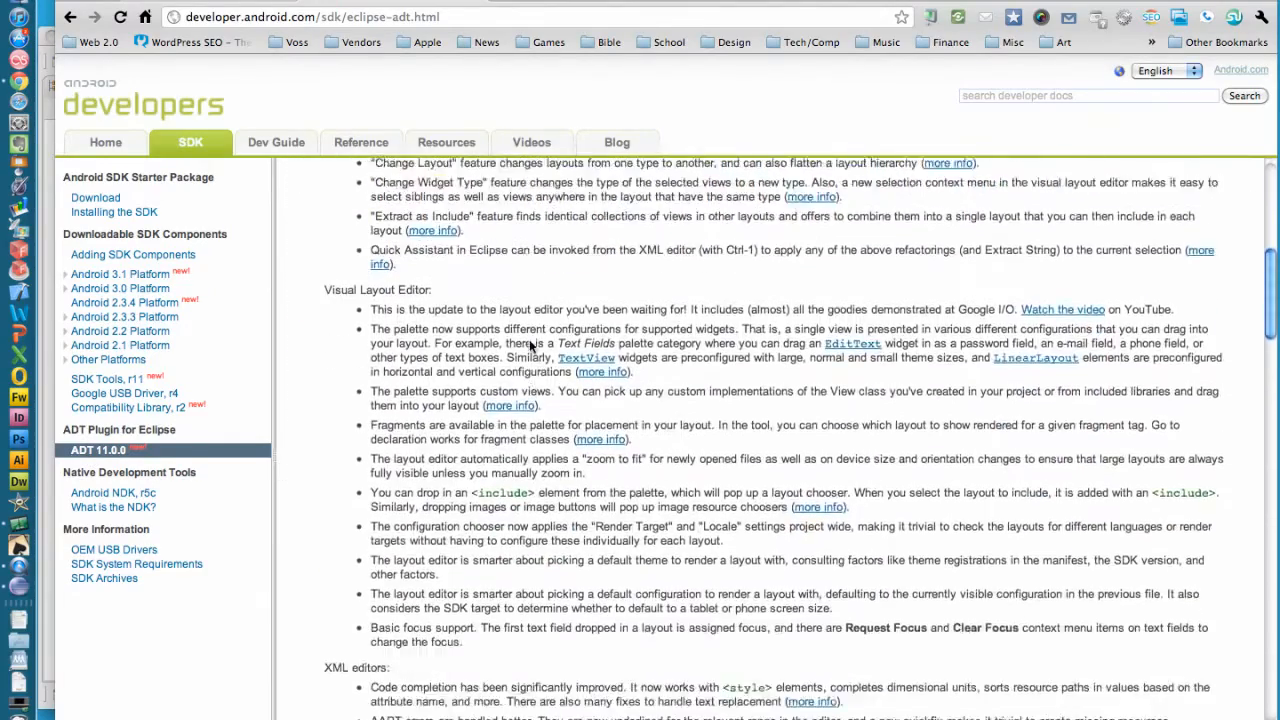
scroll(530, 345, "down", 5)
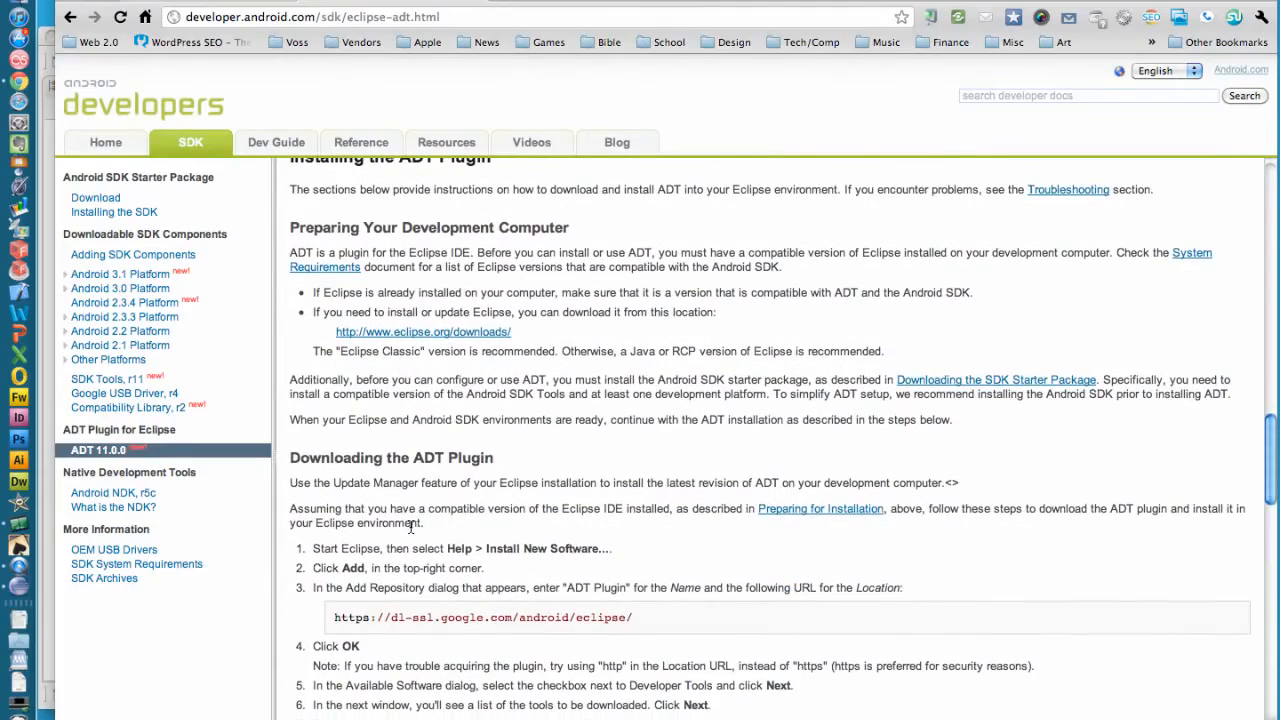
scroll(402, 480, "down", 1)
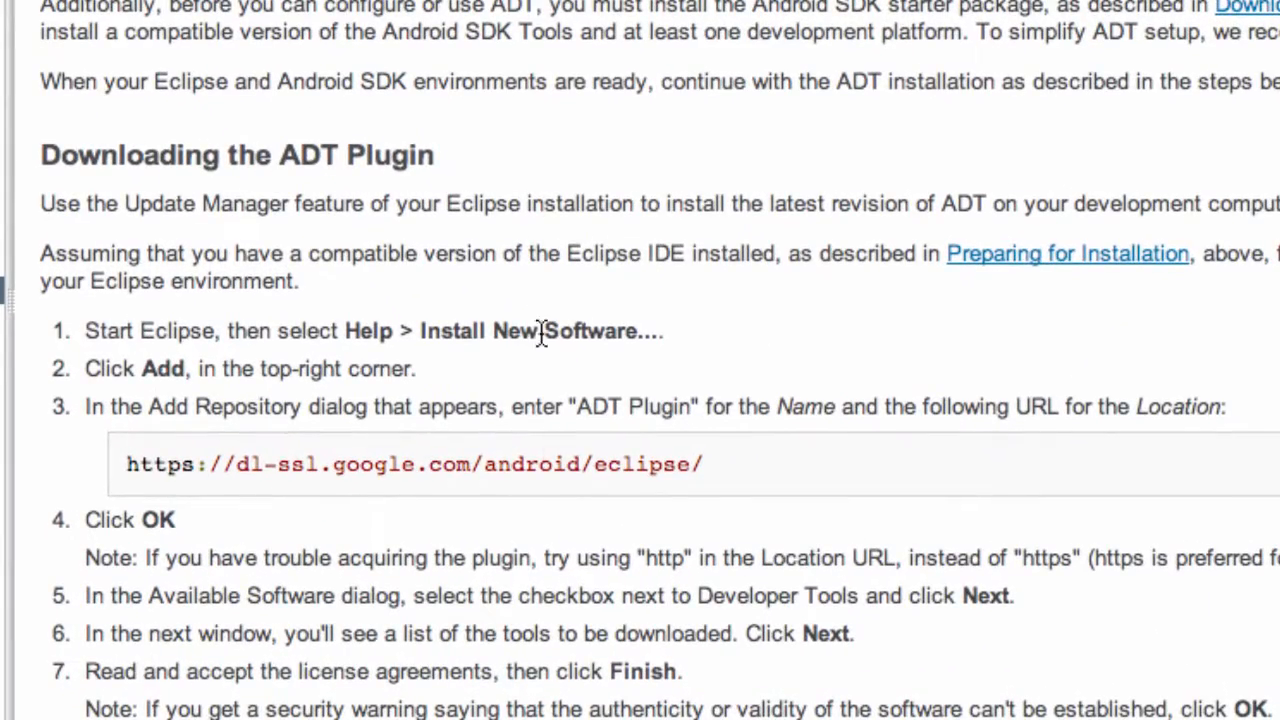
left_click_drag(712, 462, 121, 465)
key("super+c")
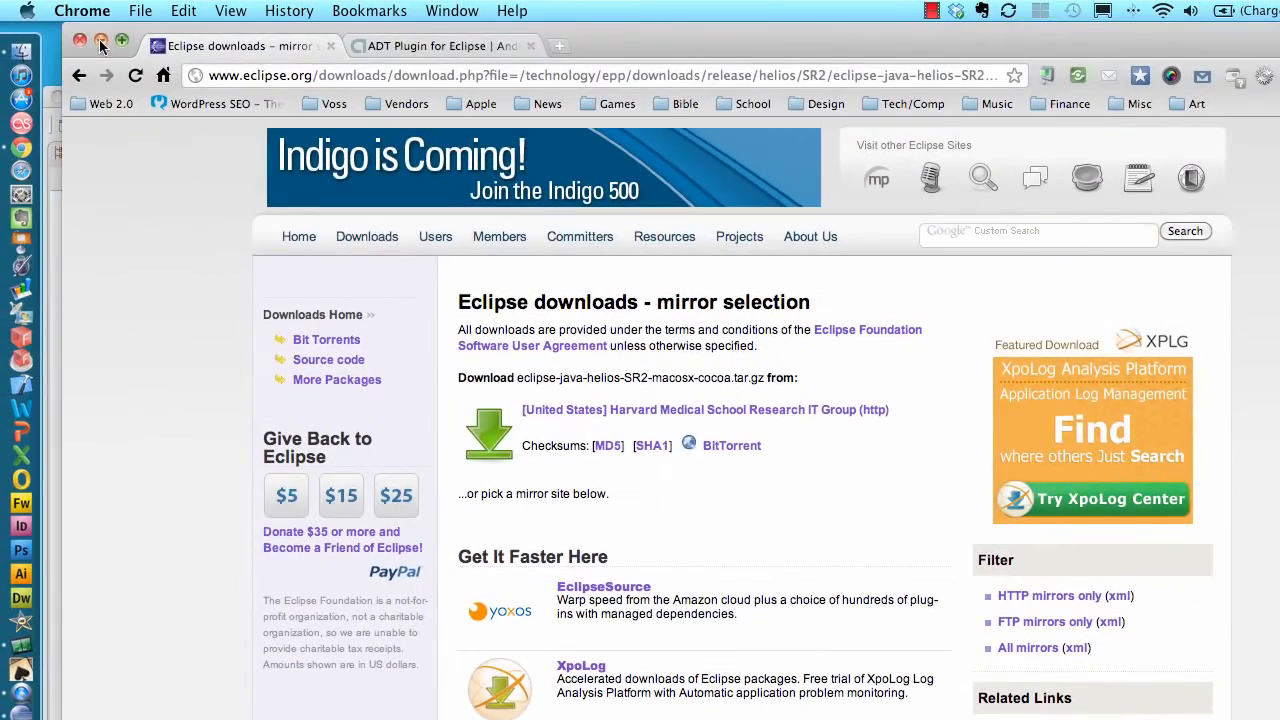
Minimize the Chrome window to return to Eclipse and open its Install New Software dialog
left_click(101, 41)
left_click_drag(612, 95, 678, 57)
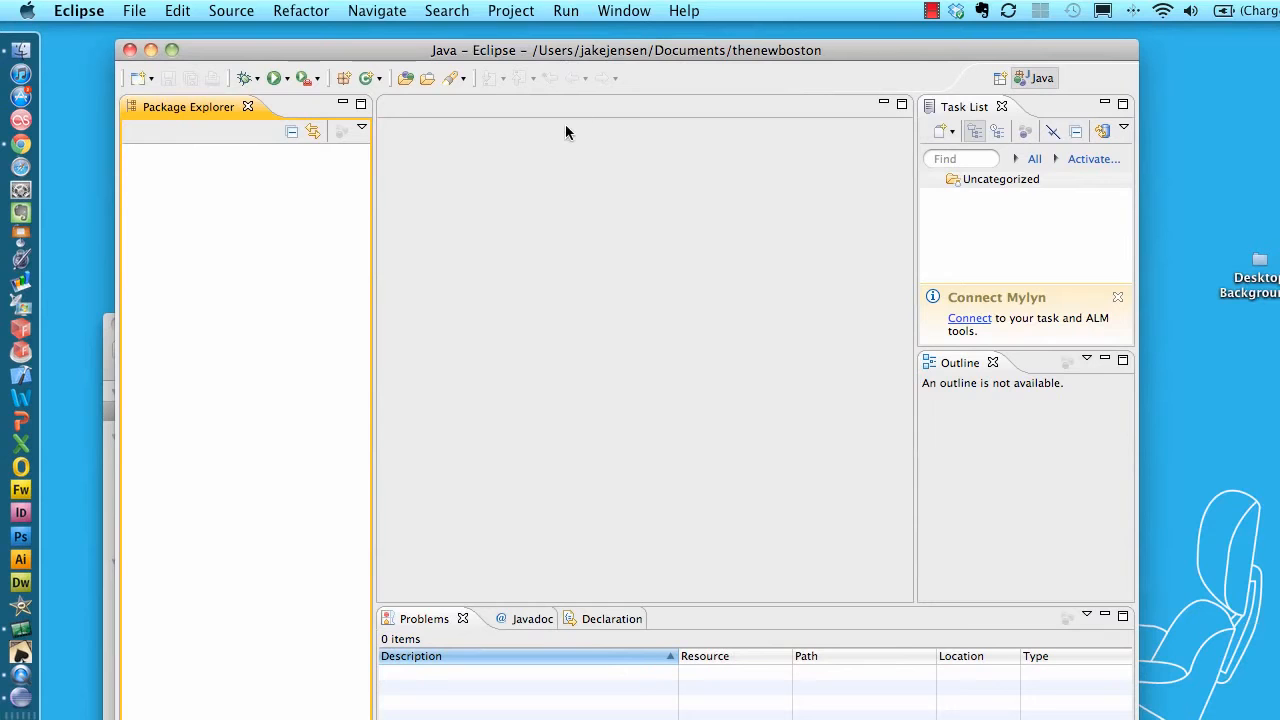
left_click(628, 11)
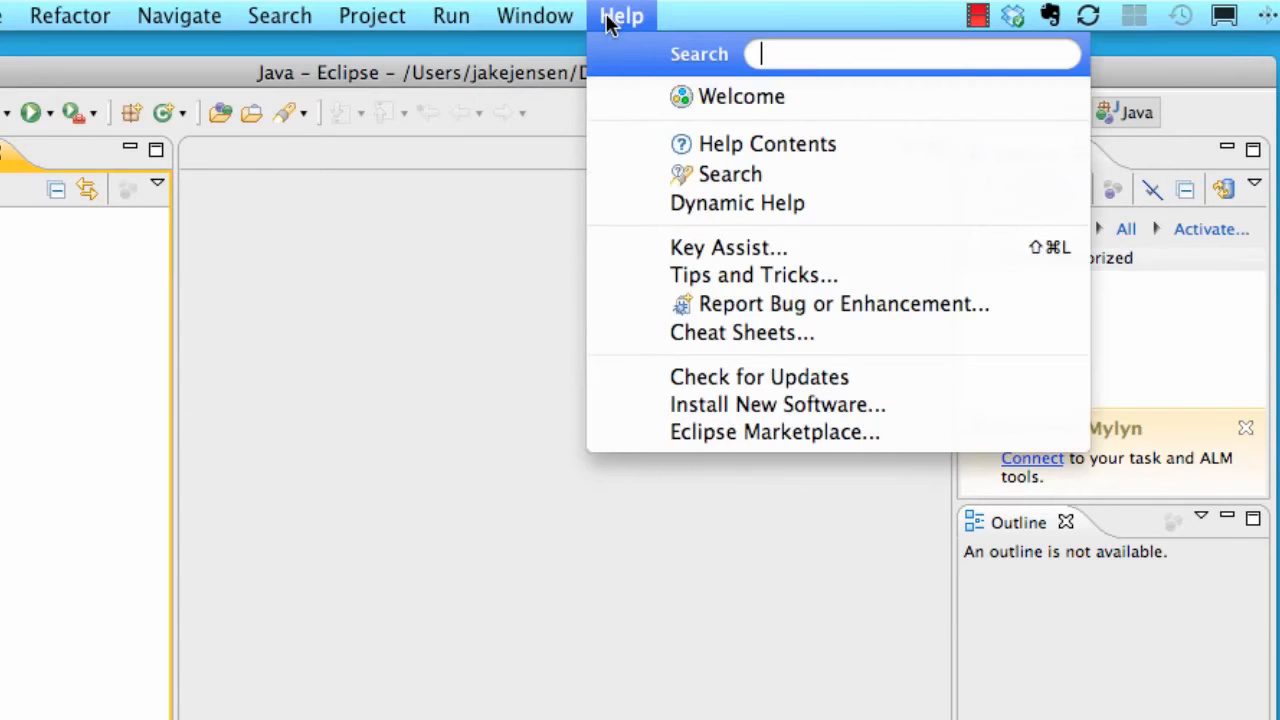
left_click(638, 15)
left_click(648, 15)
left_click(734, 404)
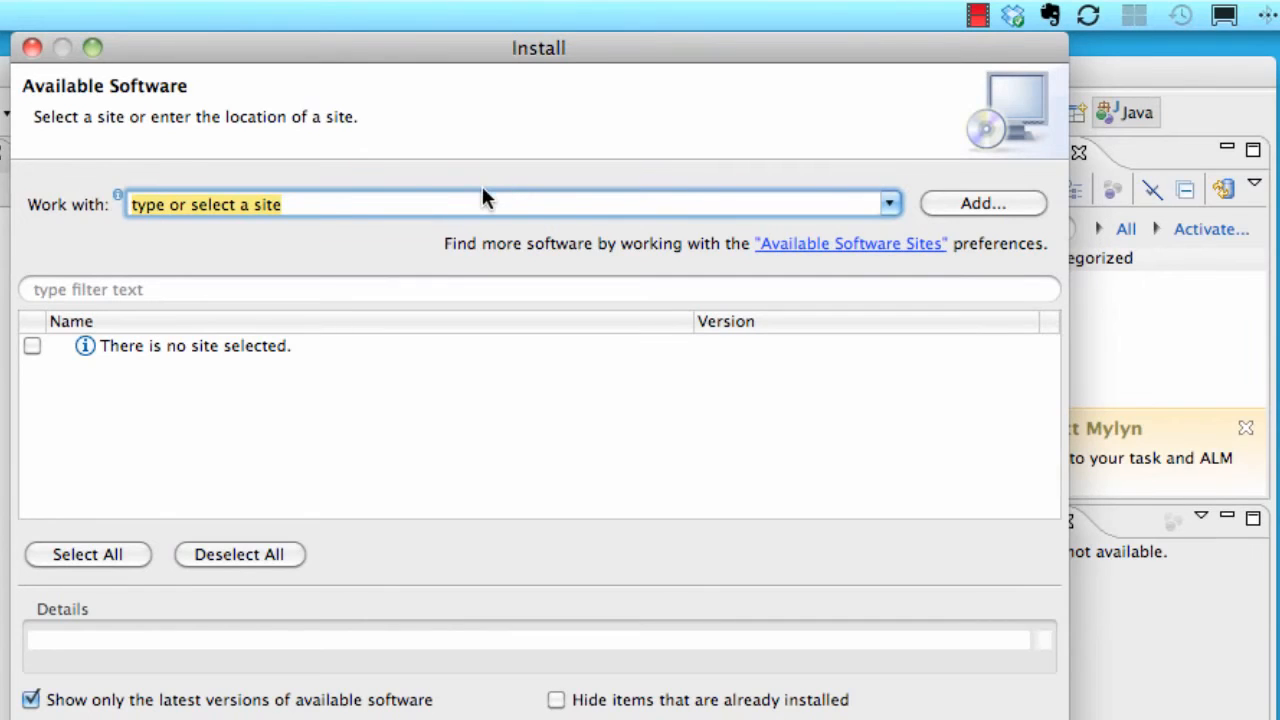
key("super+v")
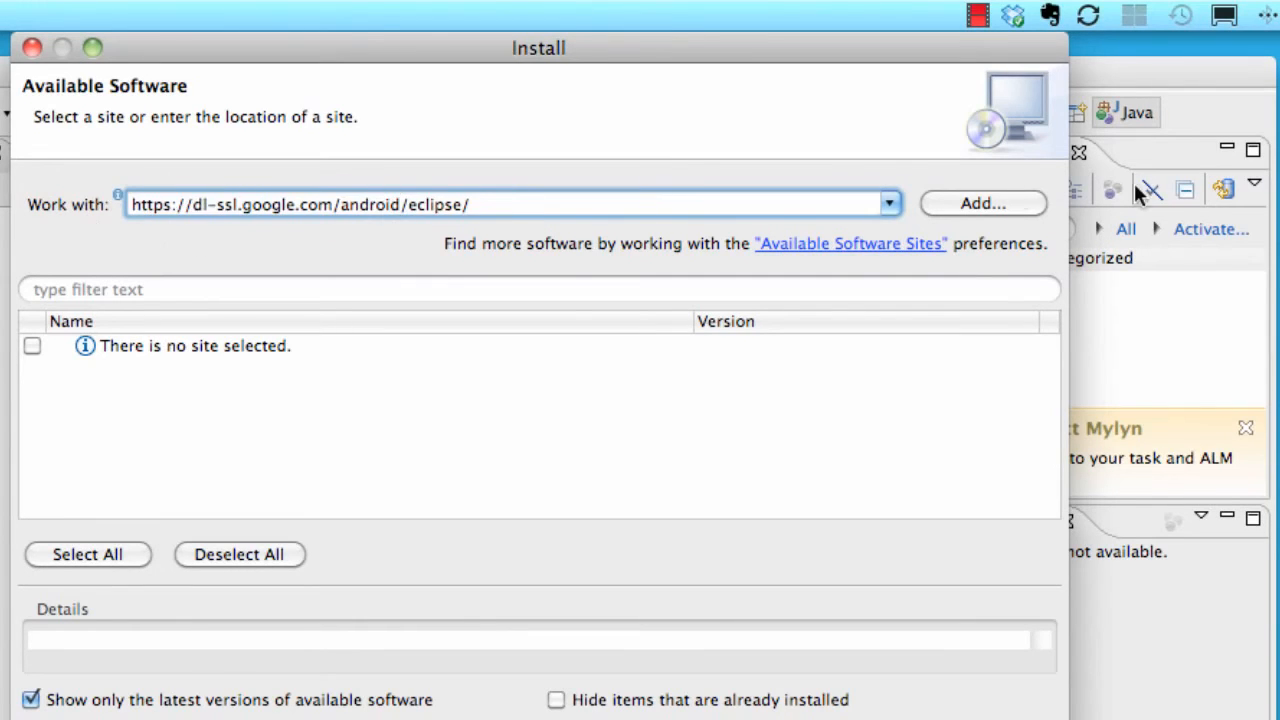
left_click(991, 203)
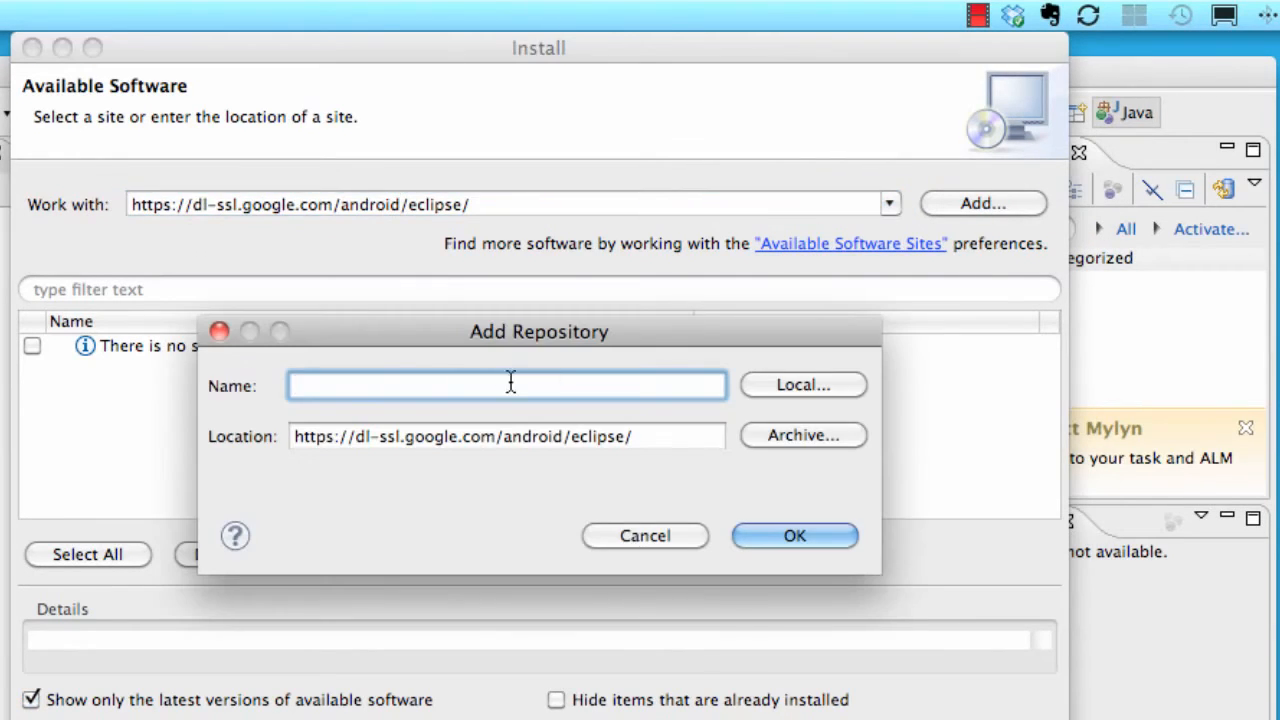
type("android adt")
left_click(513, 437)
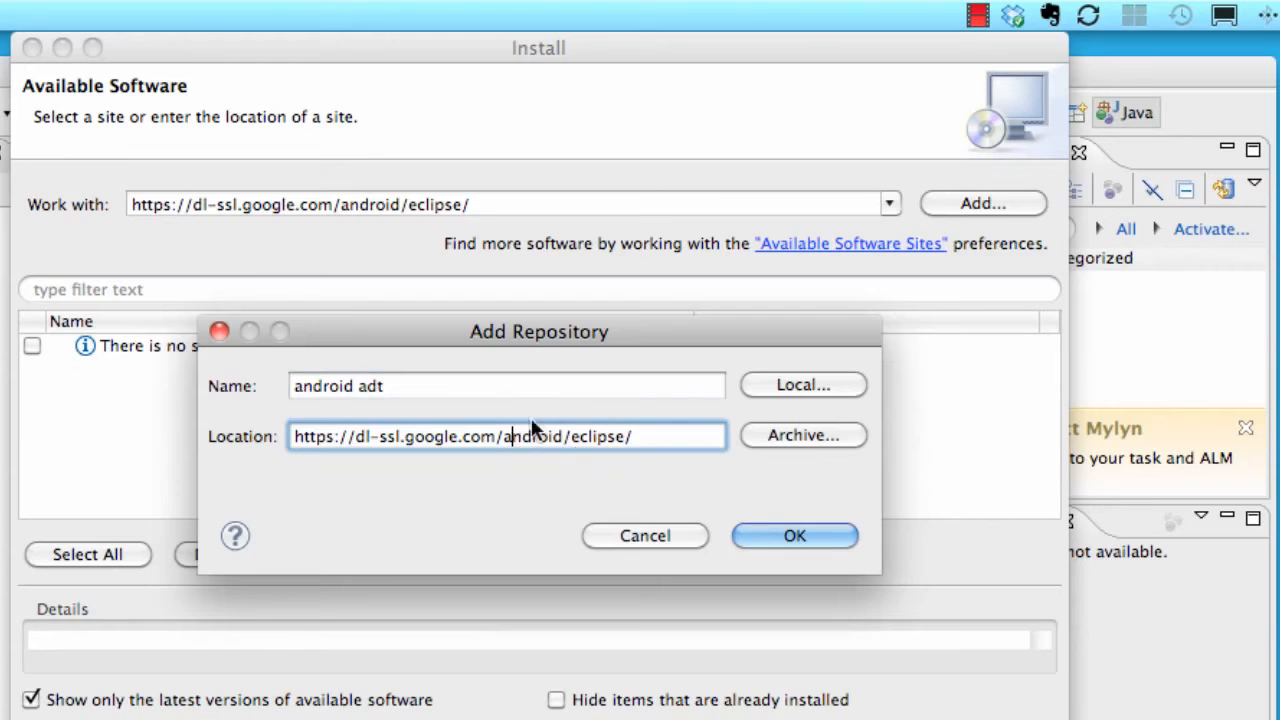
left_click(806, 537)
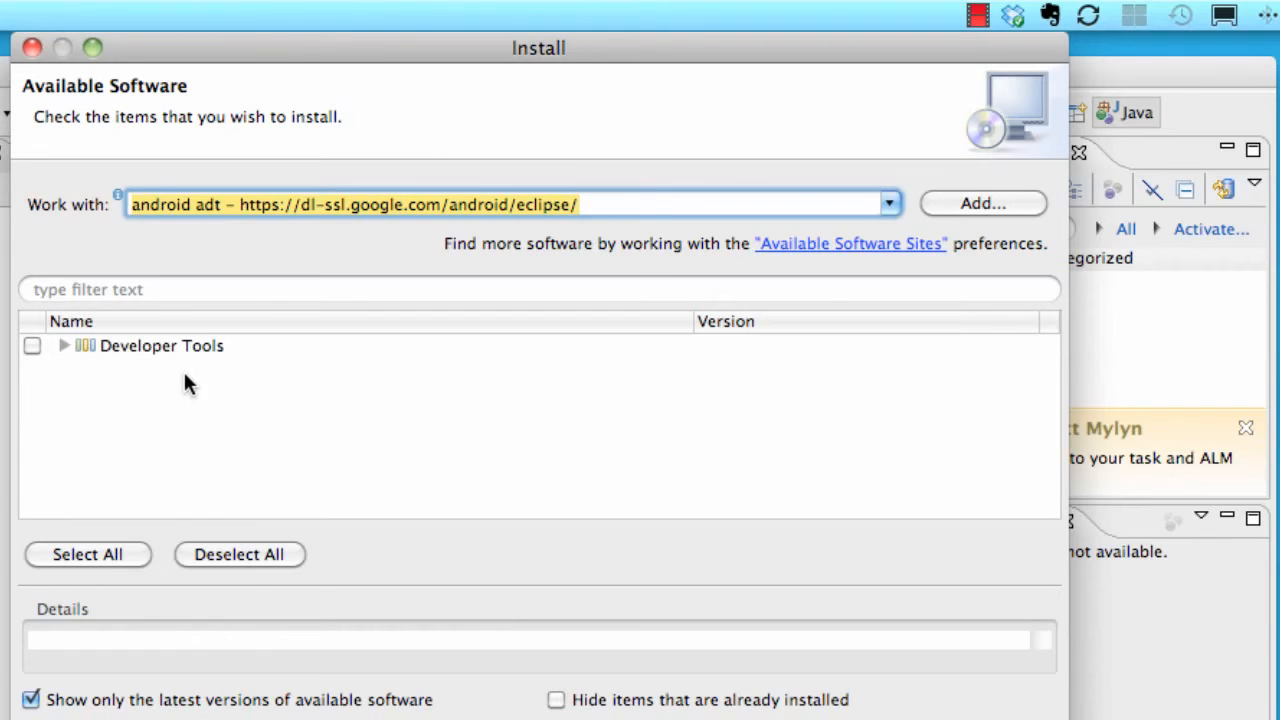
Select Developer Tools for installation and review the Android items in the install details before continuing to the licenses
left_click(33, 345)
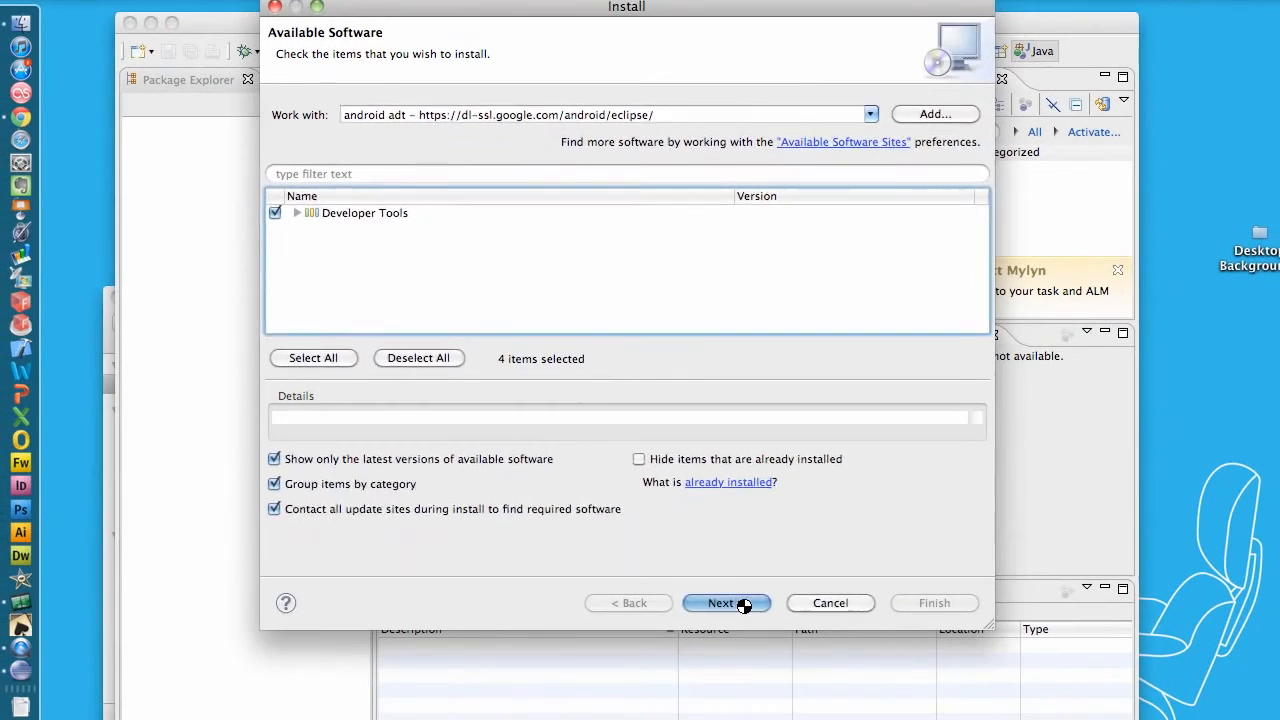
left_click(743, 604)
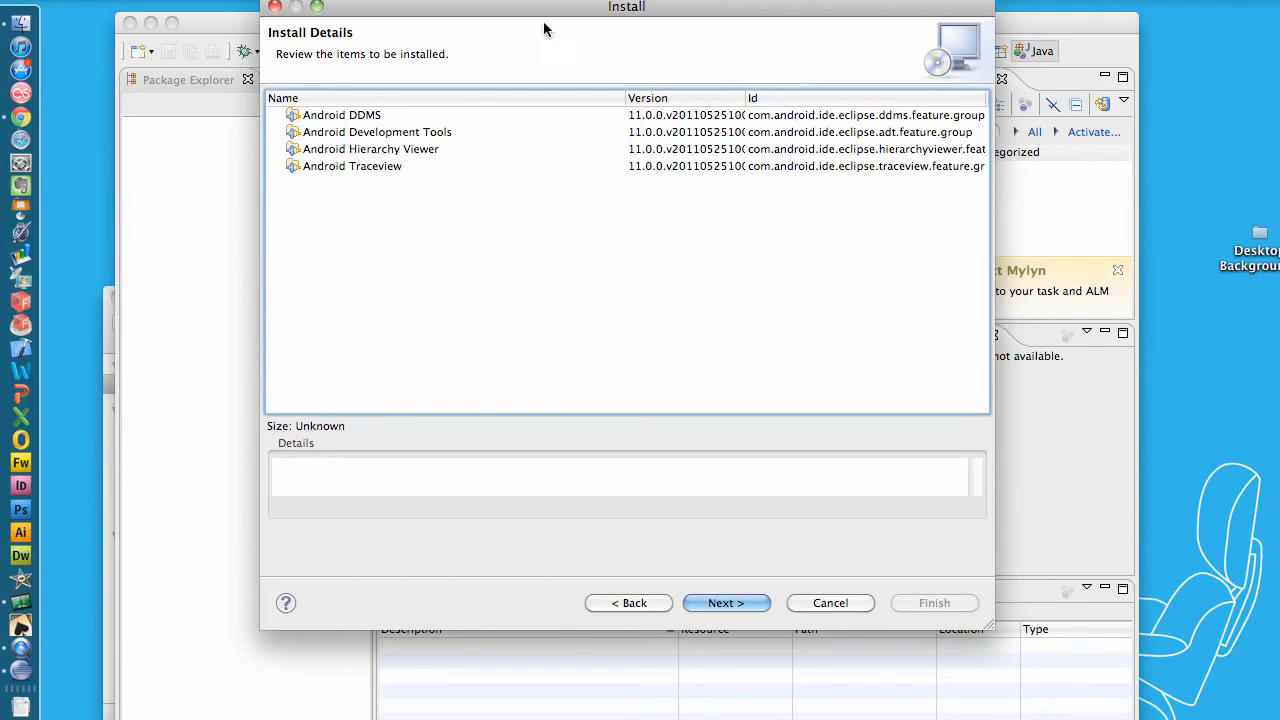
left_click(358, 117)
left_click(350, 134)
left_click(350, 151)
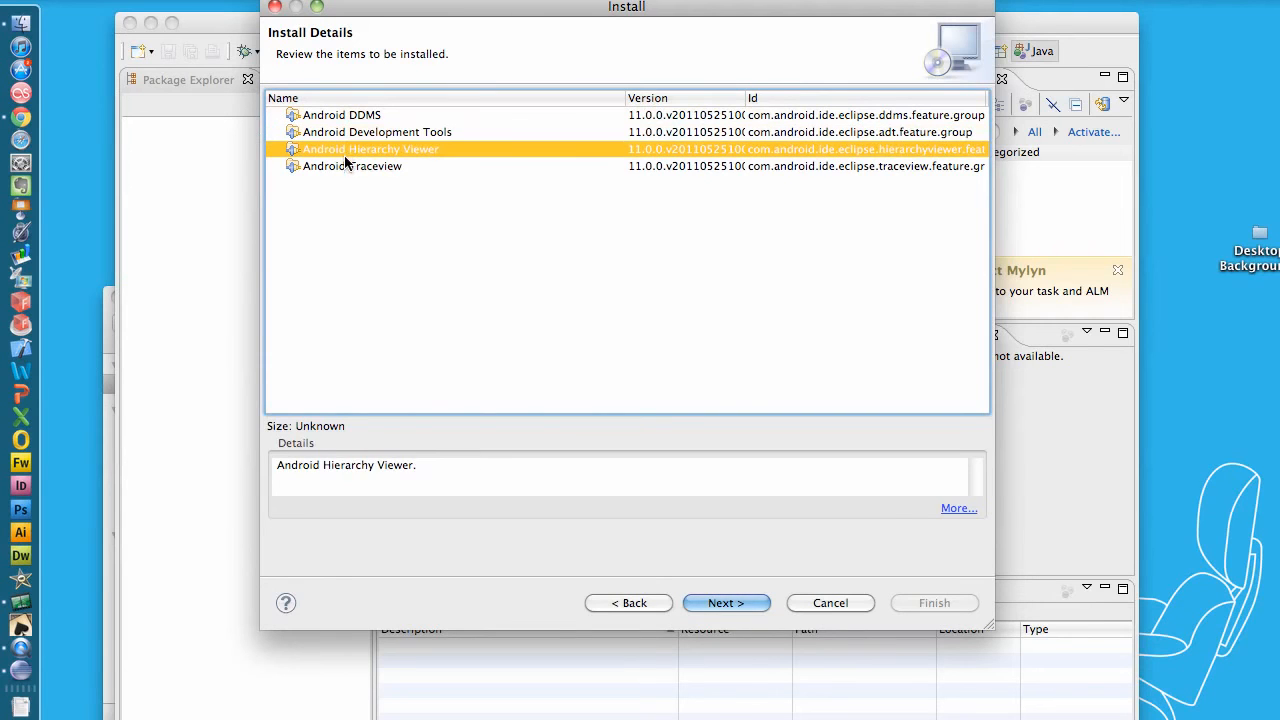
left_click(729, 606)
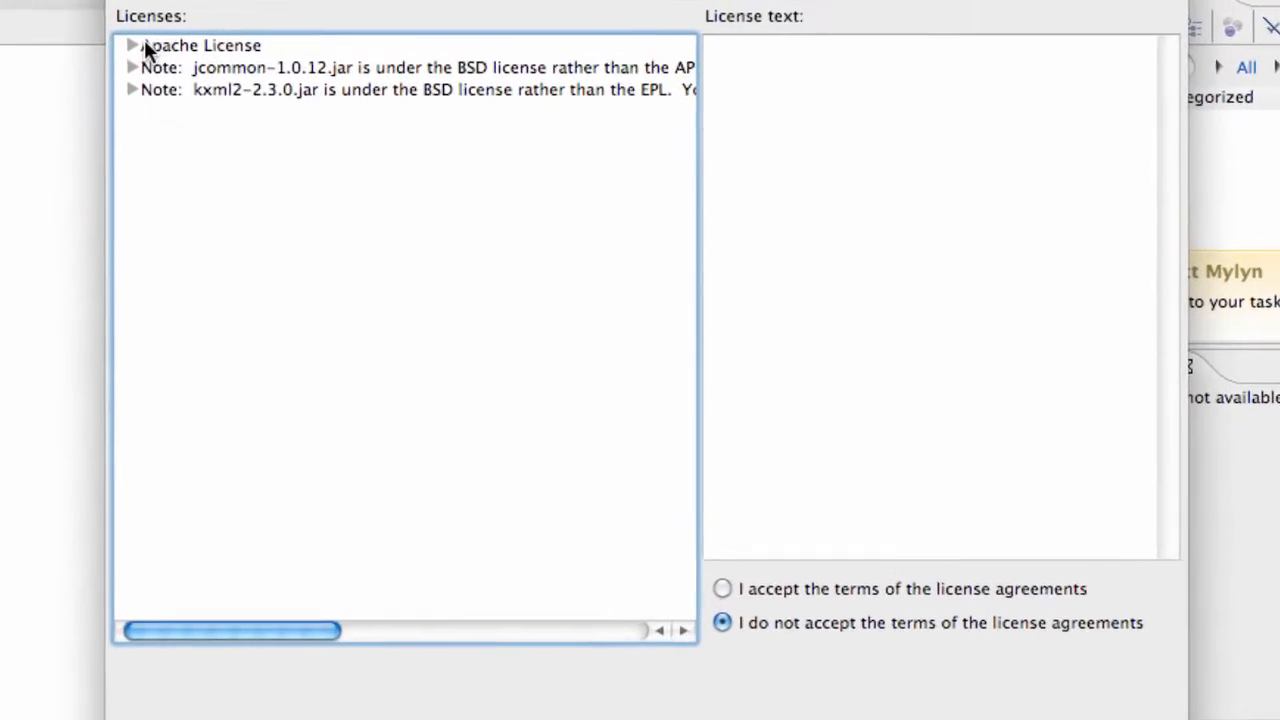
Look through the Apache, jcommon and kxml2 license texts, accept the license agreements and start the installation
left_click(193, 26)
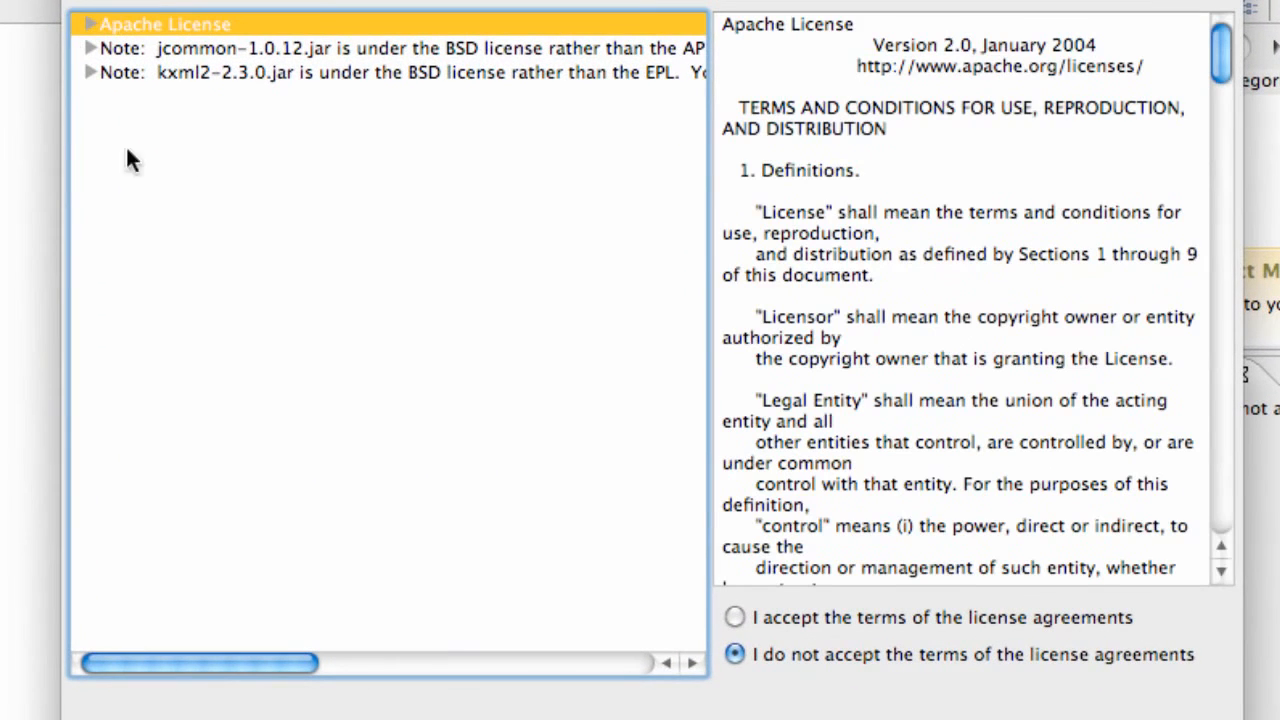
left_click(735, 617)
left_click(196, 50)
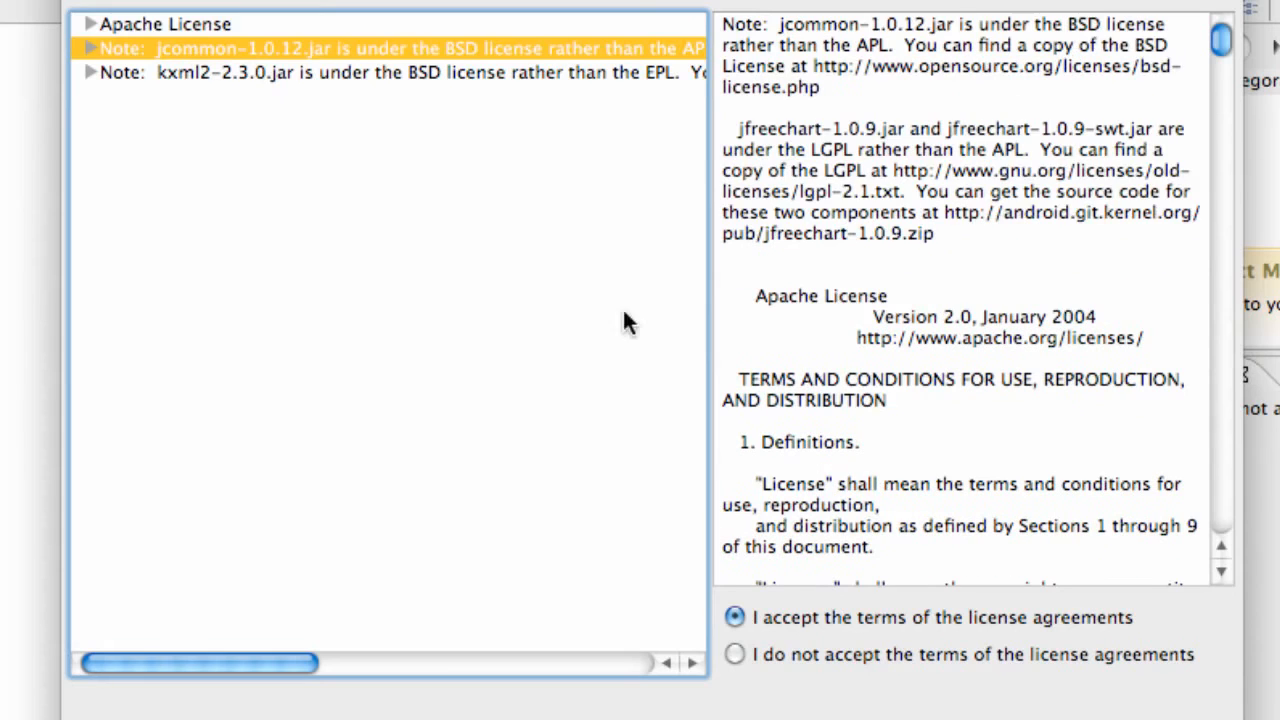
left_click(442, 75)
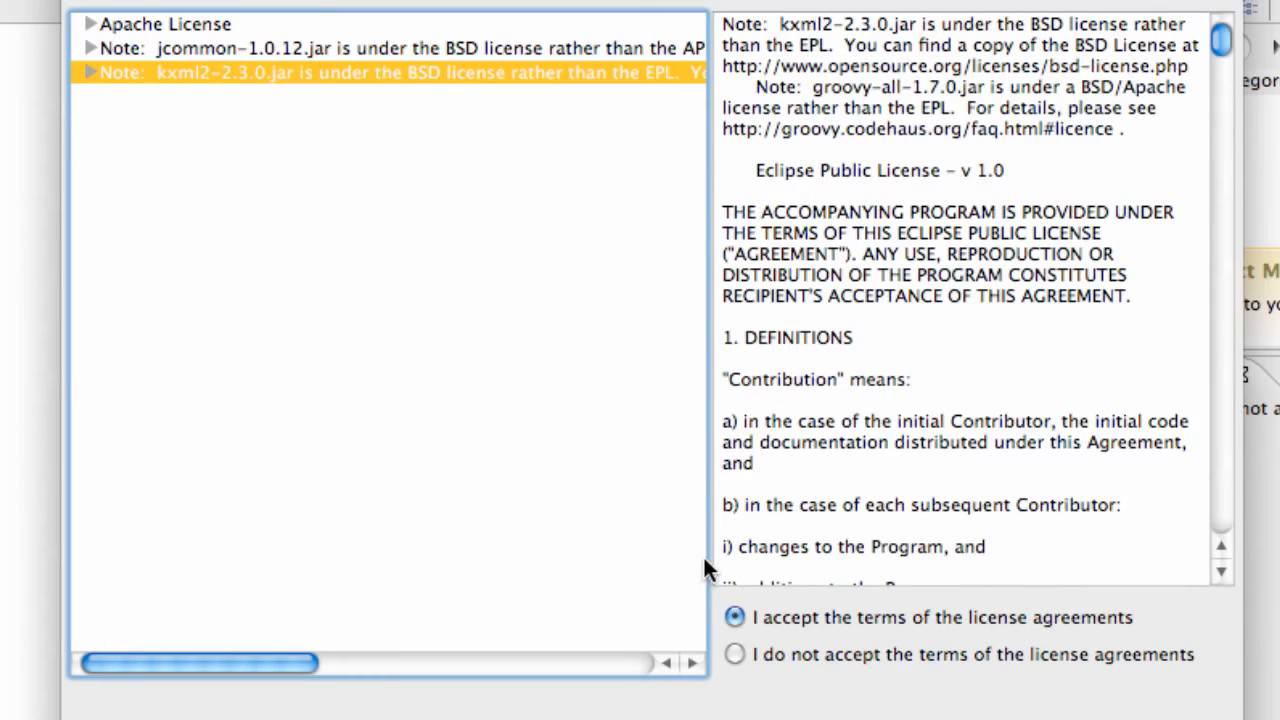
scroll(942, 287, "down", 1)
scroll(942, 287, "down", 10)
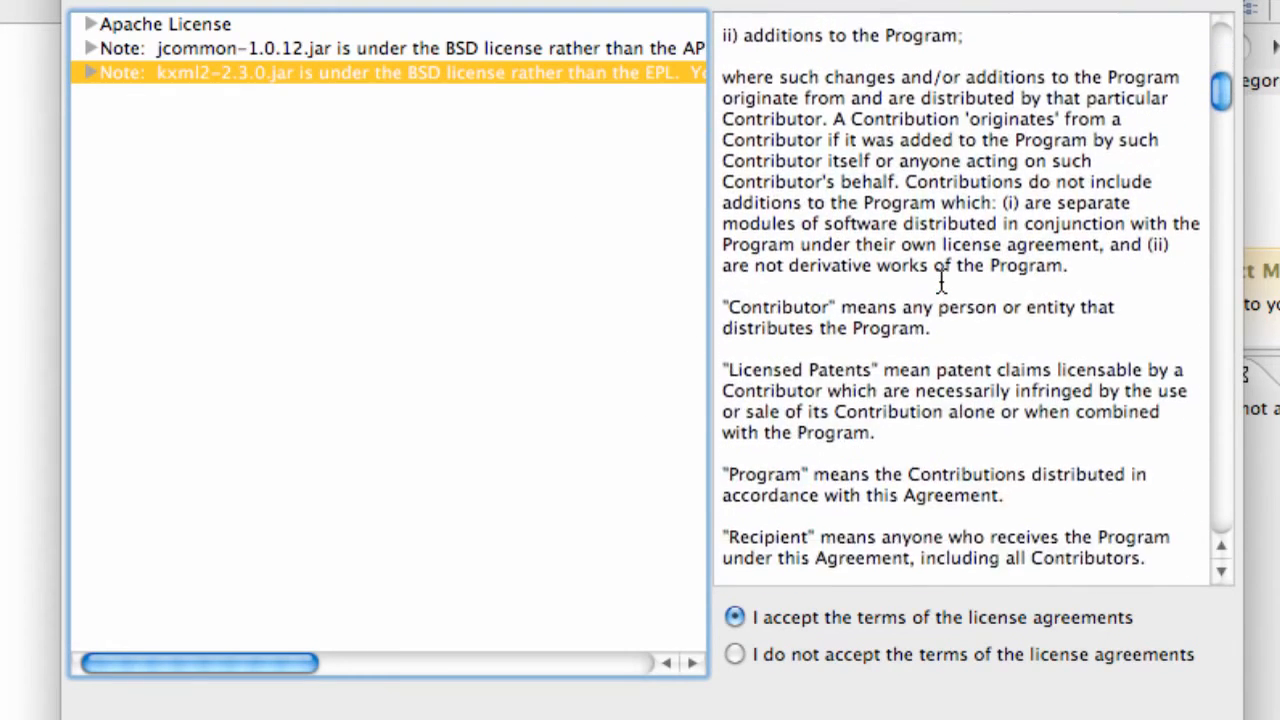
scroll(940, 282, "up", 10)
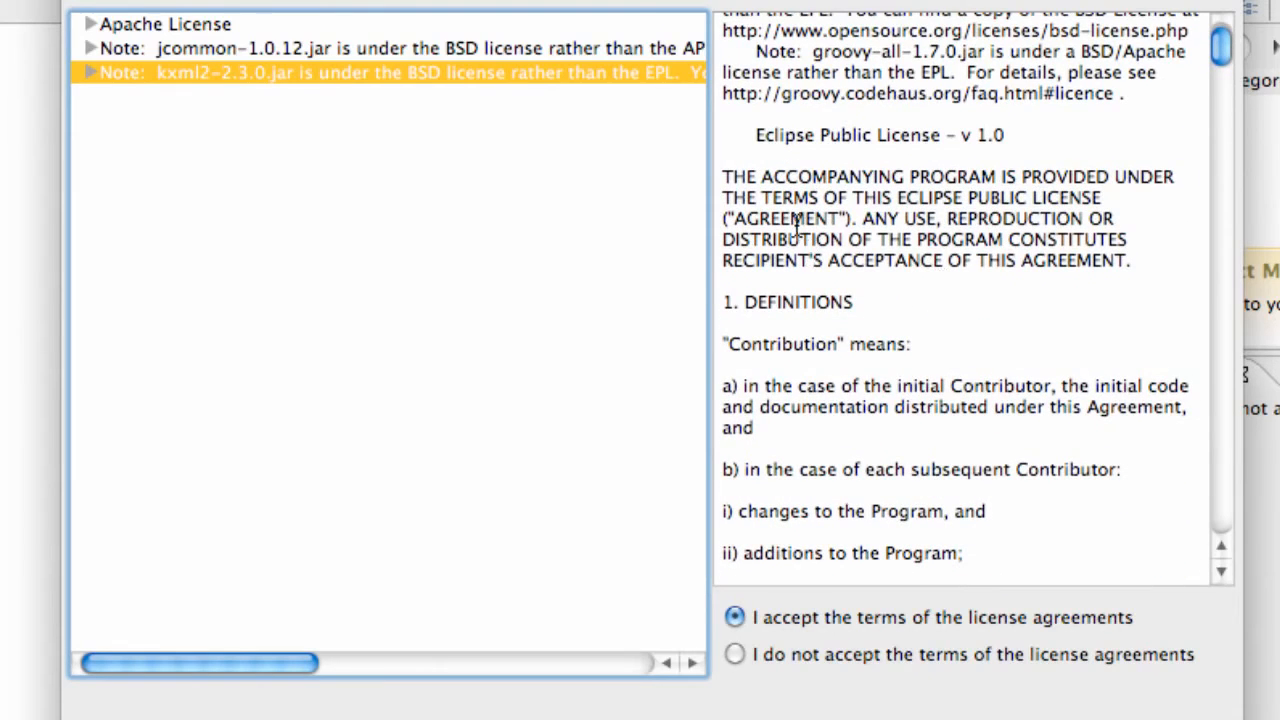
scroll(797, 225, "up", 2)
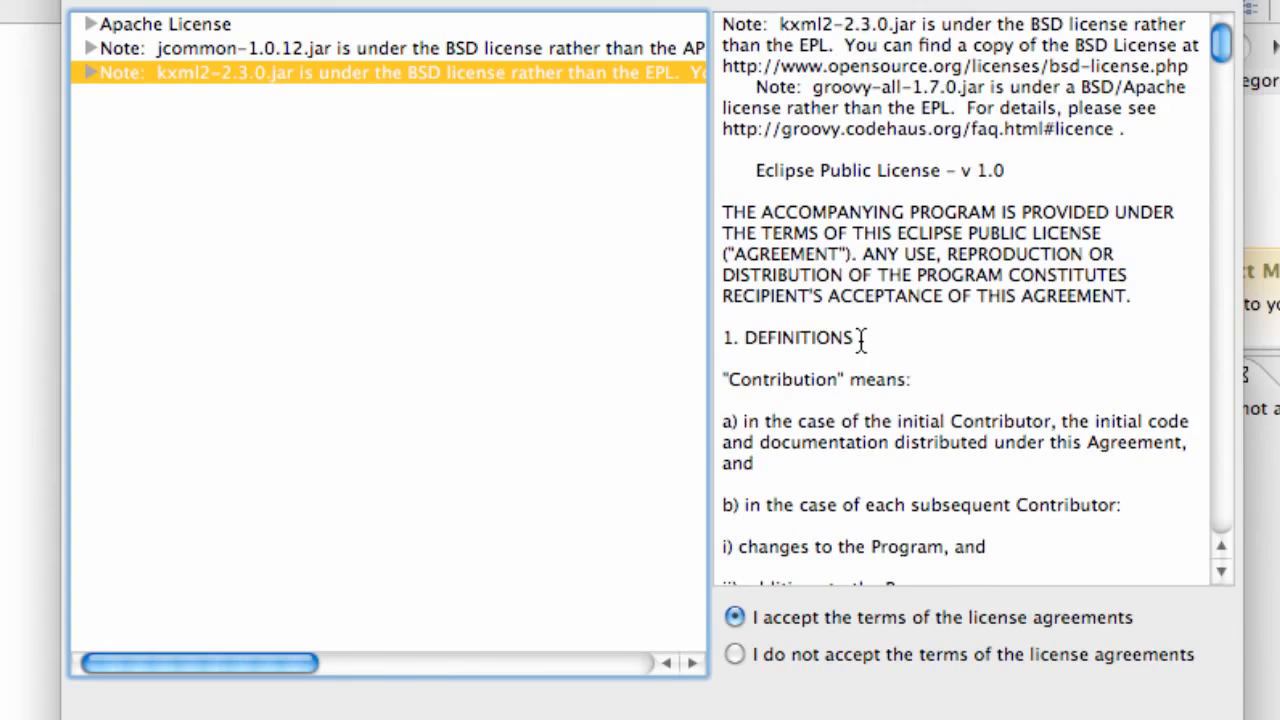
scroll(857, 337, "down", 10)
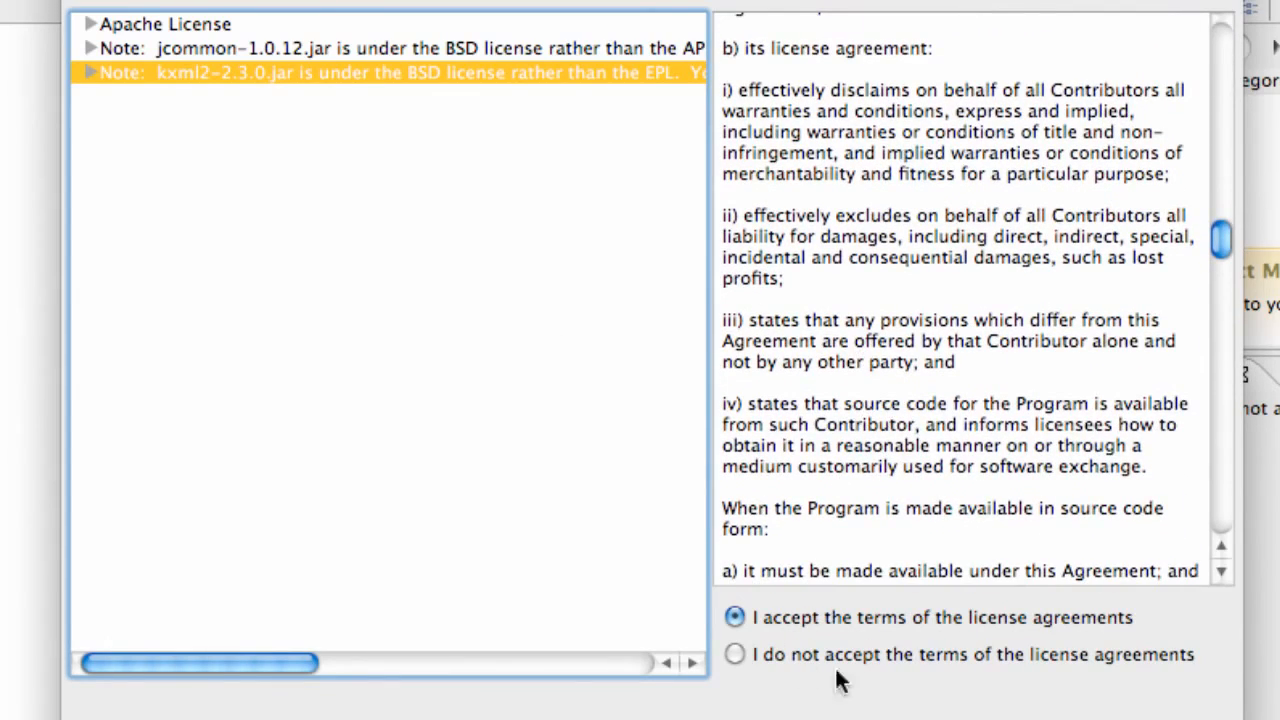
left_click(1146, 718)
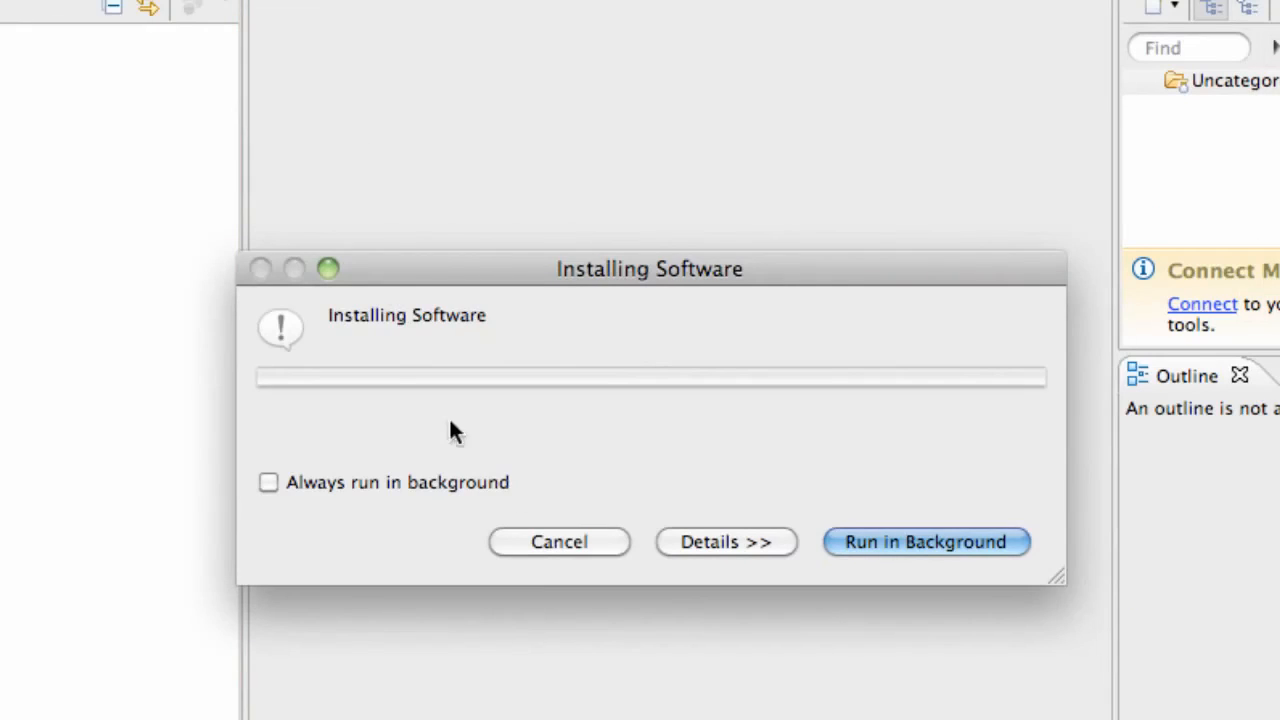